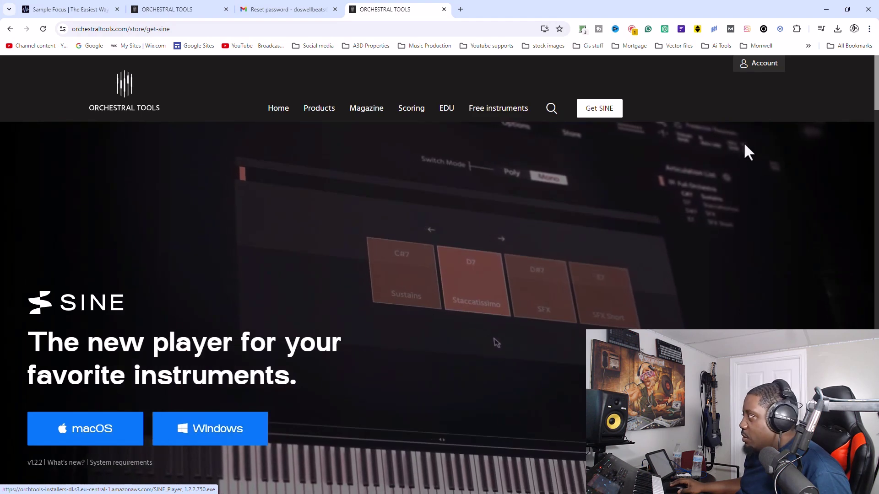
# Step: Run the downloaded SINE_Player_1.2.2.750.exe installer and accept its licence agreement
pyautogui.click(837, 29)
pyautogui.click(770, 68)
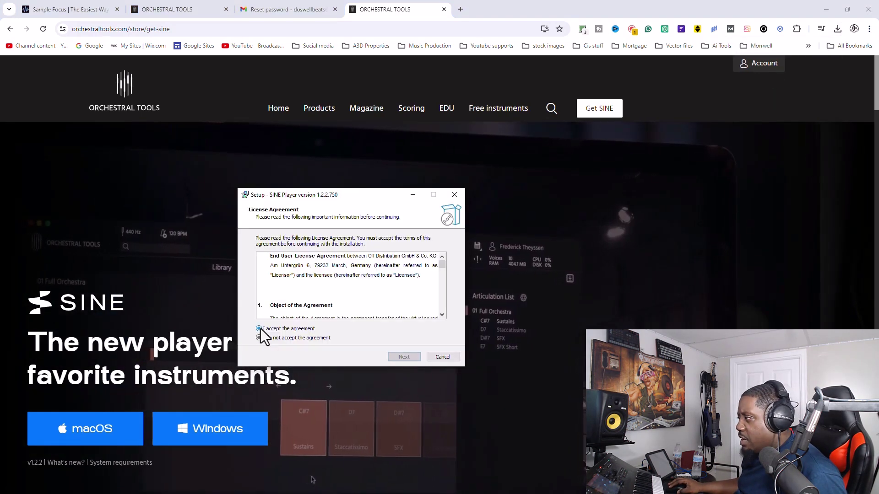
pyautogui.click(259, 329)
pyautogui.click(401, 356)
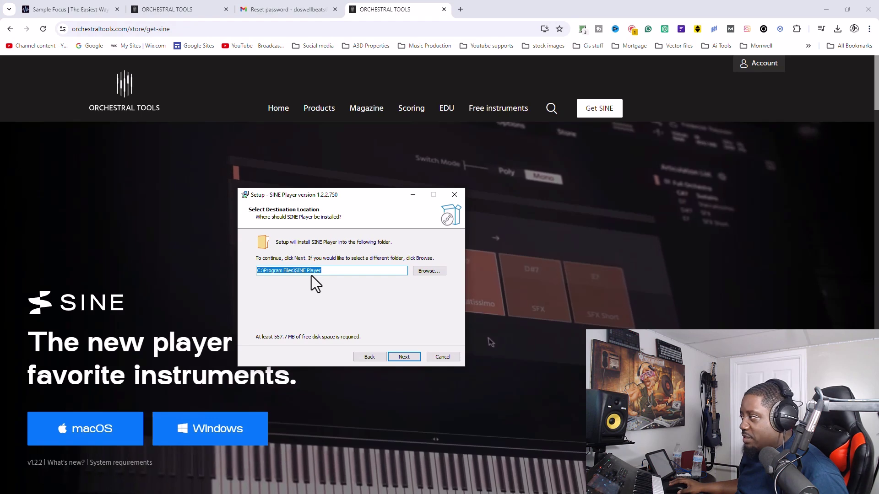
# Step: Create a new folder named 'Sine player' in E:\Install Vst Here using File Explorer
pyautogui.click(438, 273)
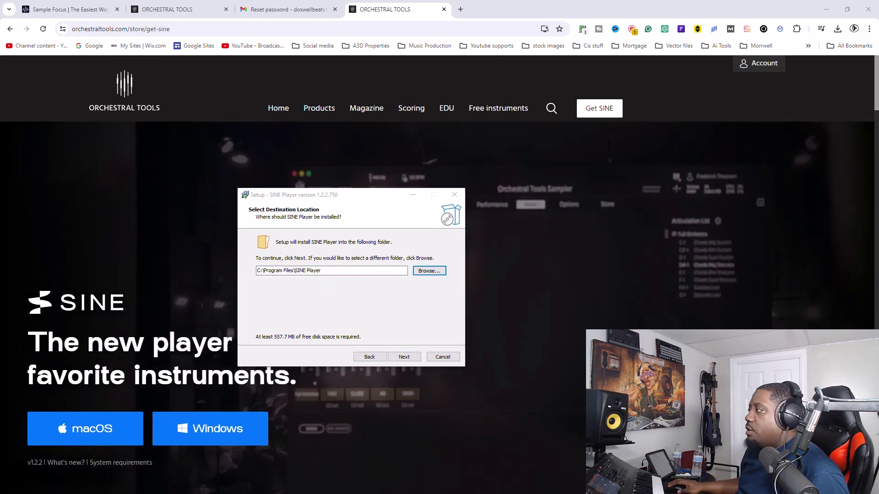
pyautogui.moveTo(688, 141); pyautogui.dragTo(627, 157)
pyautogui.click(693, 305)
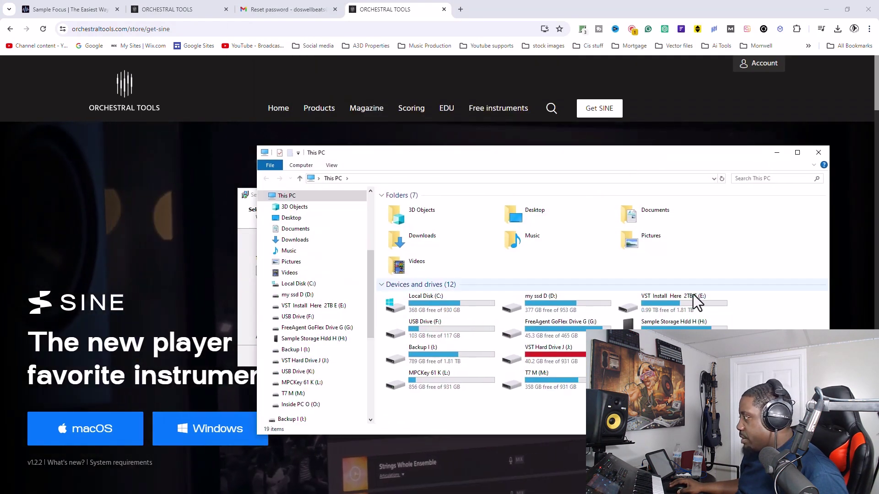
pyautogui.doubleClick(692, 305)
pyautogui.doubleClick(414, 205)
pyautogui.rightClick(743, 227)
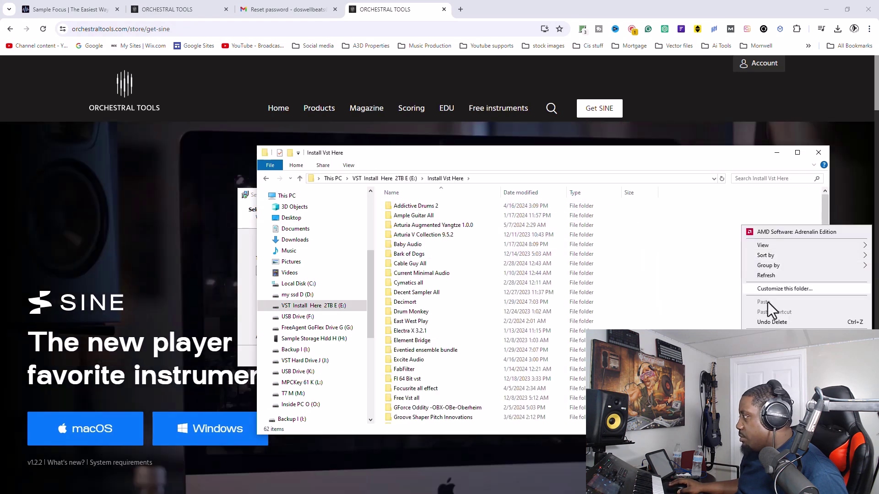
pyautogui.click(678, 362)
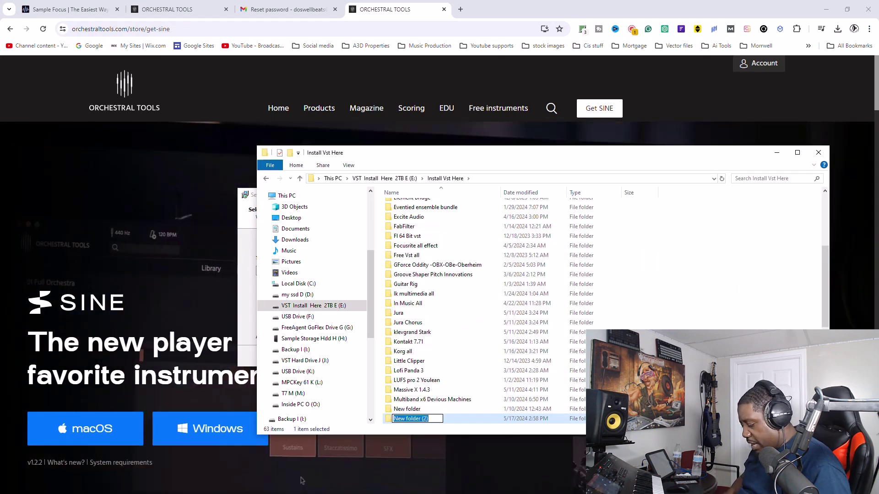
pyautogui.write('Sine player')
pyautogui.press('Return')
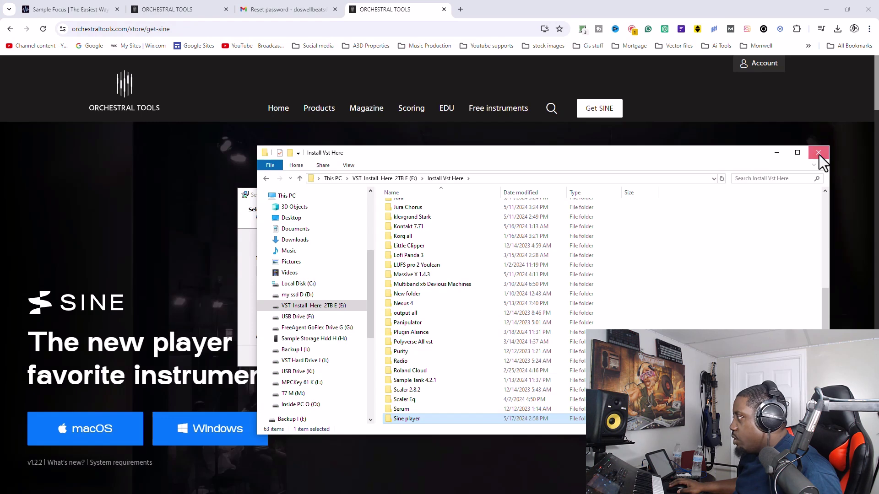
pyautogui.click(817, 152)
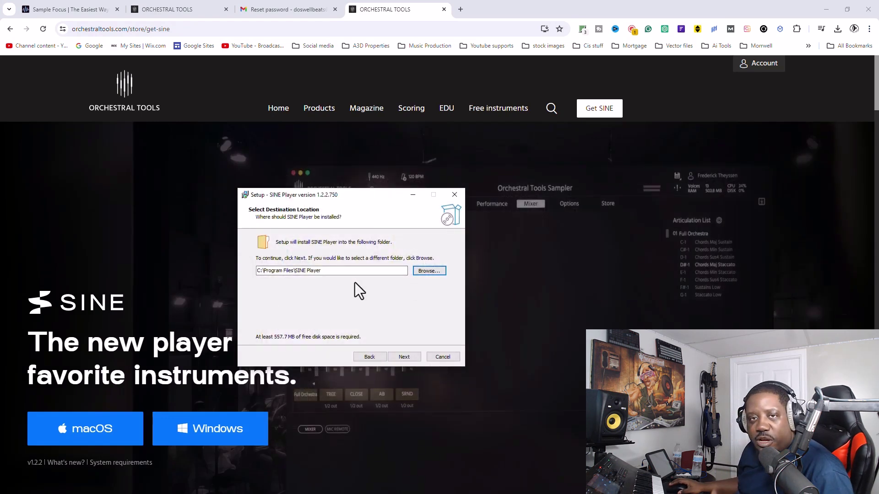
# Step: Set the SINE Player install folder to E:\Install Vst Here\Sine player and continue
pyautogui.click(429, 273)
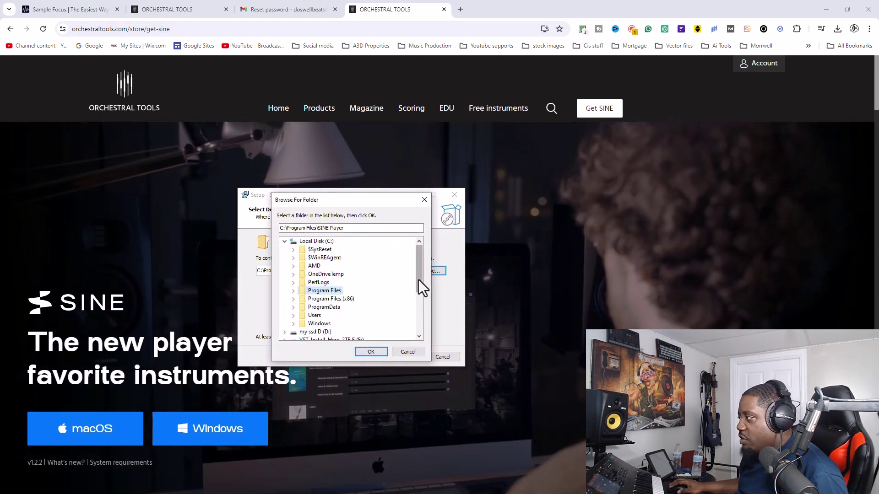
pyautogui.scroll(-4, 352, 292)
pyautogui.click(285, 257)
pyautogui.click(292, 266)
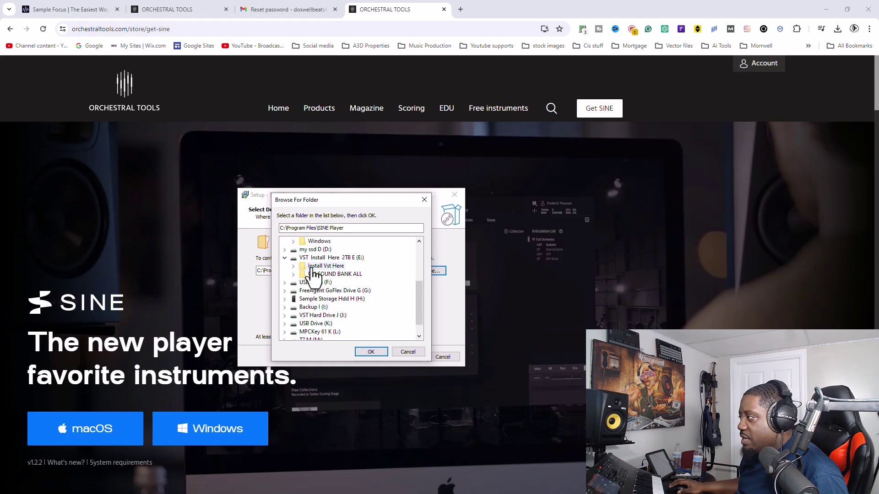
pyautogui.click(292, 266)
pyautogui.scroll(-6, 332, 286)
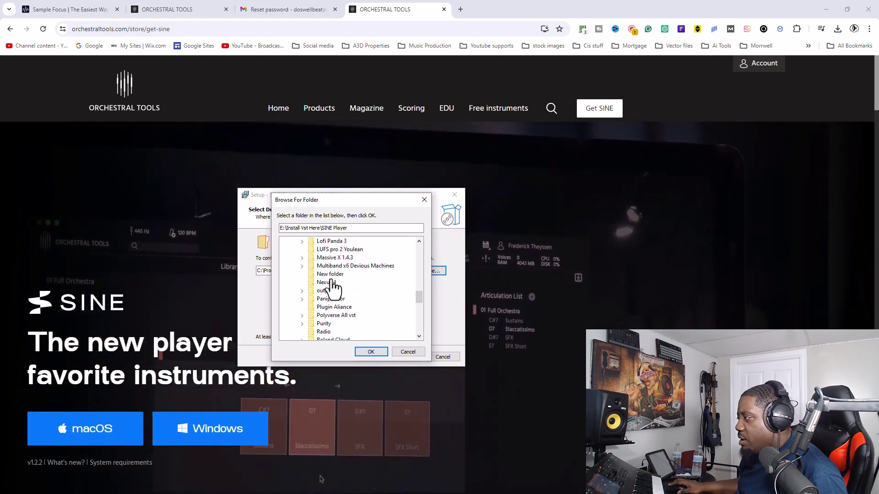
pyautogui.click(330, 307)
pyautogui.click(371, 351)
pyautogui.click(404, 356)
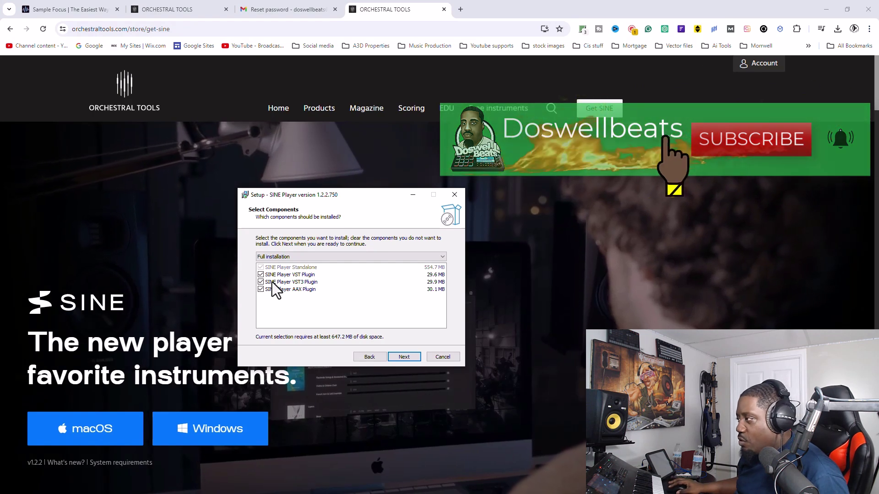
# Step: Exclude the VST3 and AAX plugins, keeping only standalone and VST components
pyautogui.click(261, 282)
pyautogui.click(261, 289)
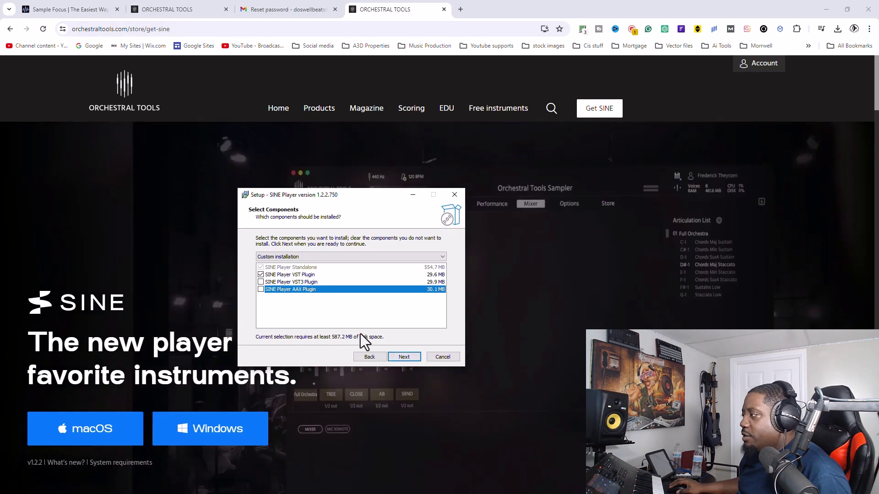
pyautogui.click(403, 357)
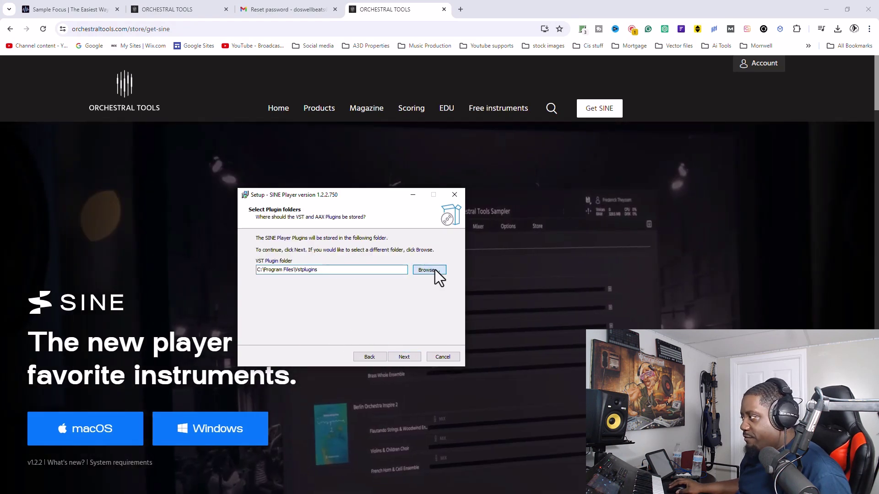
# Step: Set the VST plugin folder to E:\Install Vst Here\Sine player
pyautogui.click(429, 270)
pyautogui.moveTo(420, 293); pyautogui.dragTo(421, 340)
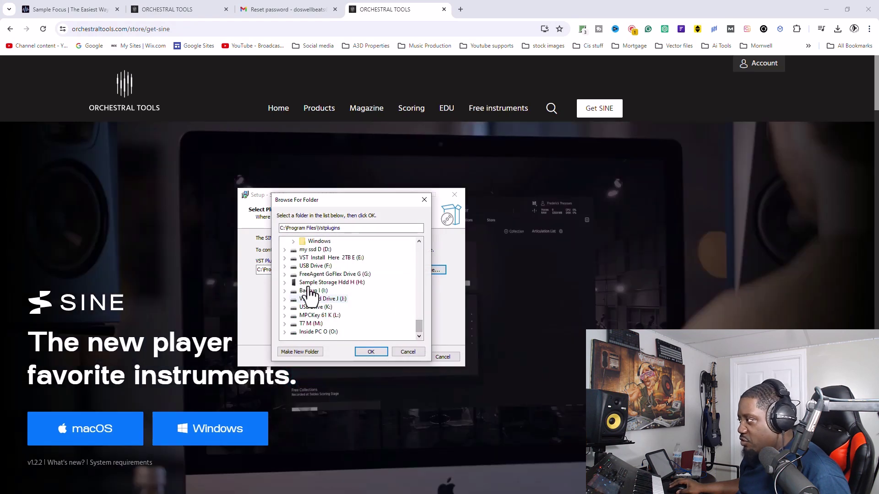
pyautogui.click(285, 258)
pyautogui.click(294, 268)
pyautogui.scroll(-12, 348, 293)
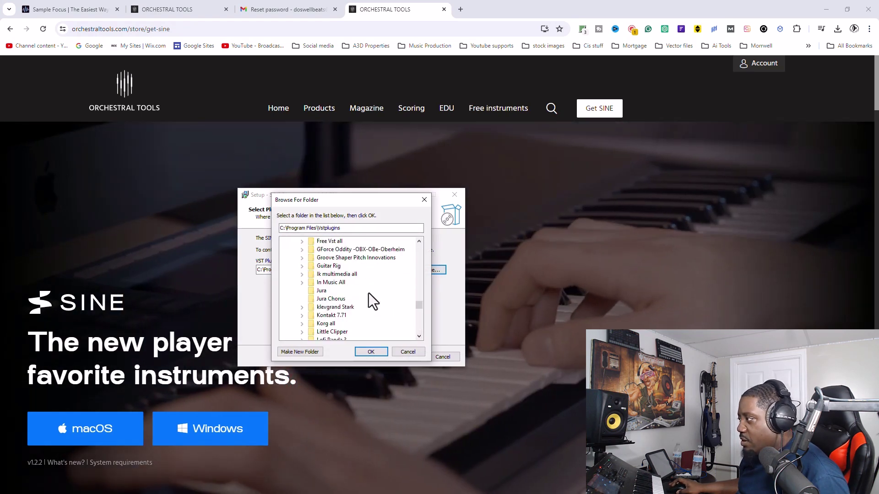
pyautogui.click(330, 331)
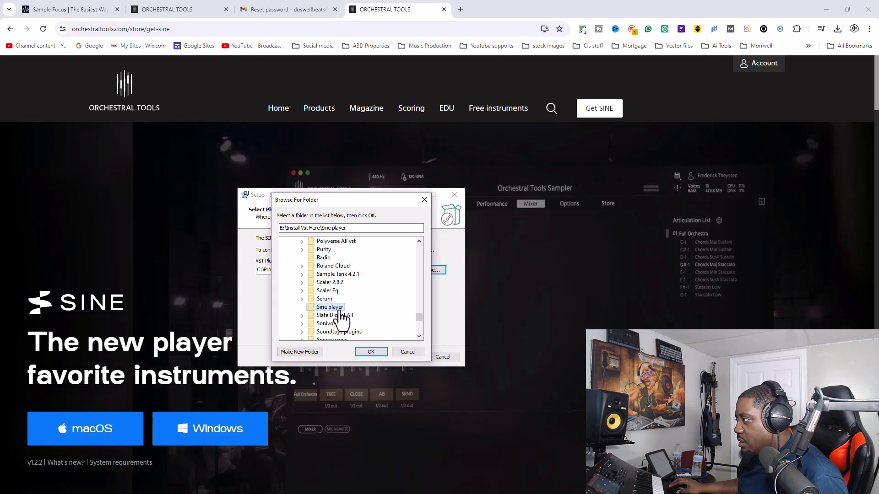
pyautogui.click(371, 351)
# Step: Step through the start menu and additional tasks pages, then start the installation
pyautogui.click(404, 356)
pyautogui.click(404, 357)
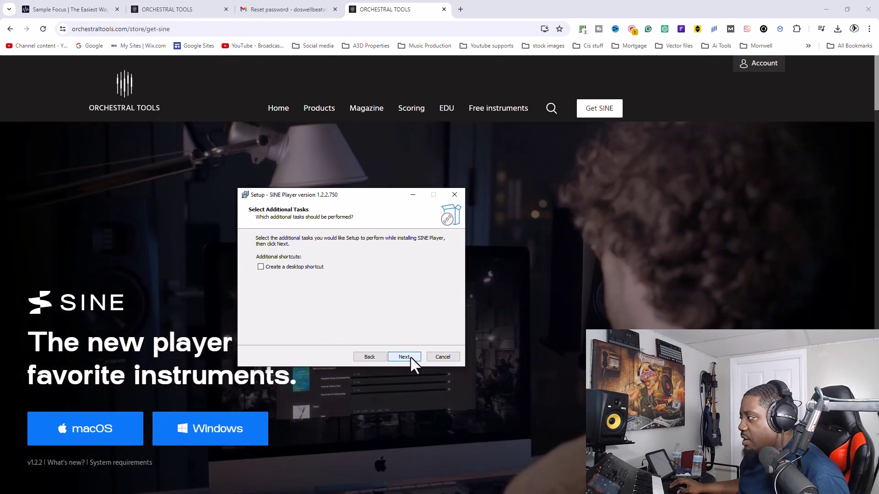
pyautogui.click(403, 357)
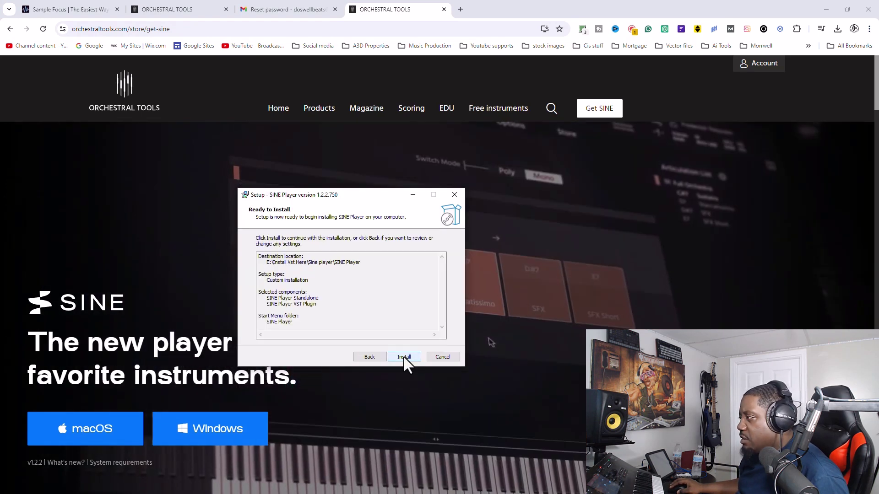
pyautogui.click(369, 357)
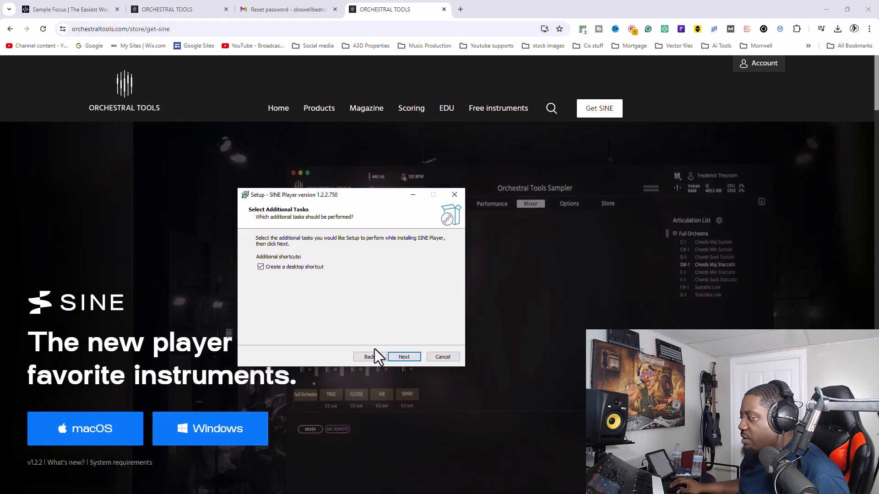
pyautogui.click(402, 357)
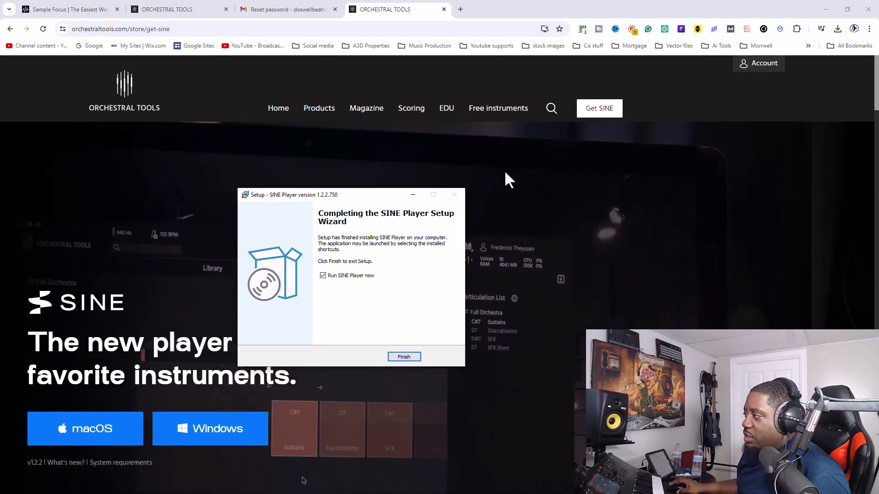
# Step: Finish setup with SINE Player set to launch immediately
pyautogui.click(402, 356)
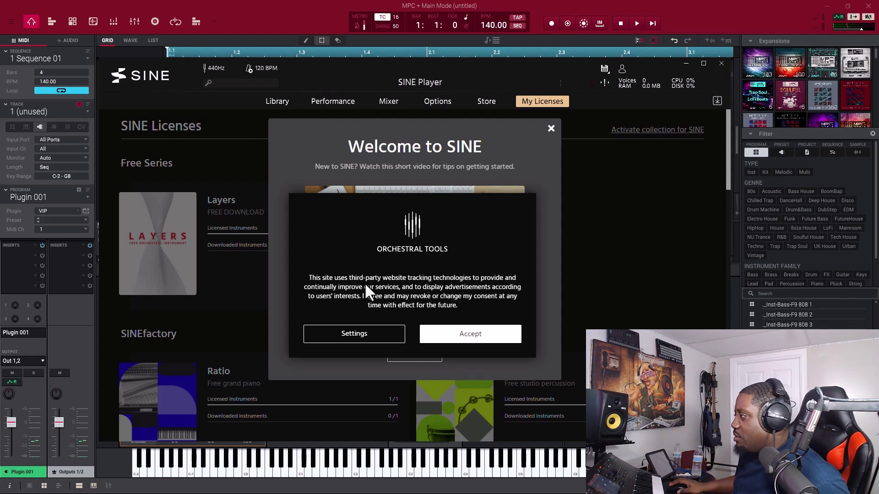
# Step: Accept tracking consent, skip the getting-started video, and download the free Layers collection
pyautogui.click(467, 335)
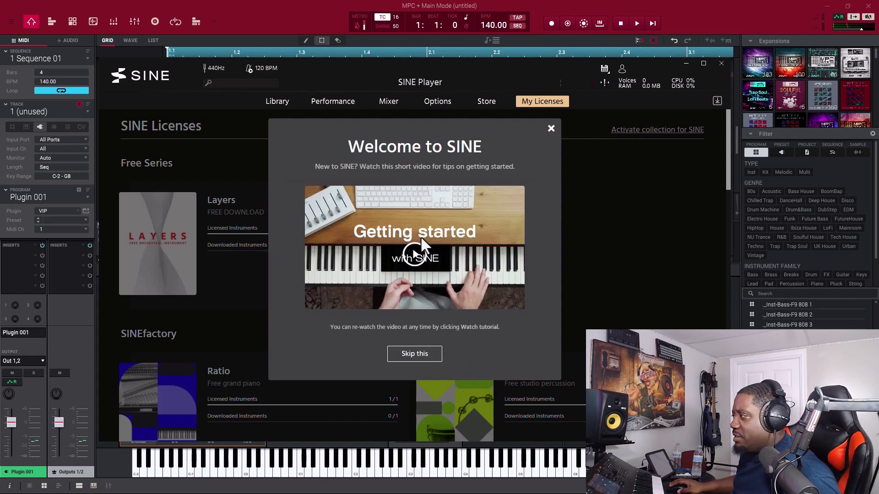
pyautogui.click(407, 351)
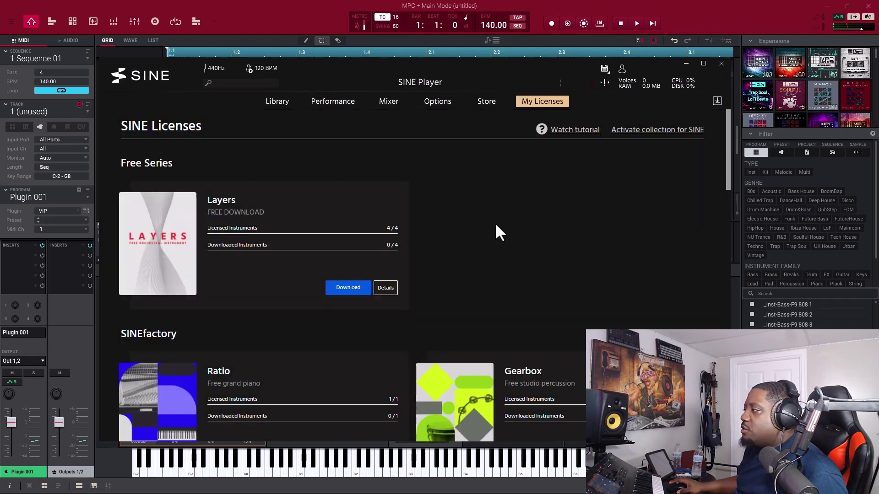
pyautogui.scroll(-10, 228, 244)
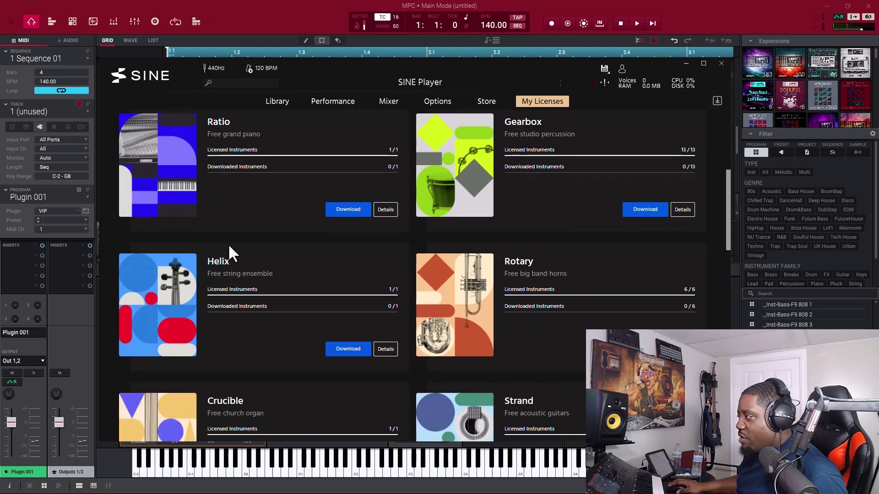
pyautogui.scroll(-13, 229, 247)
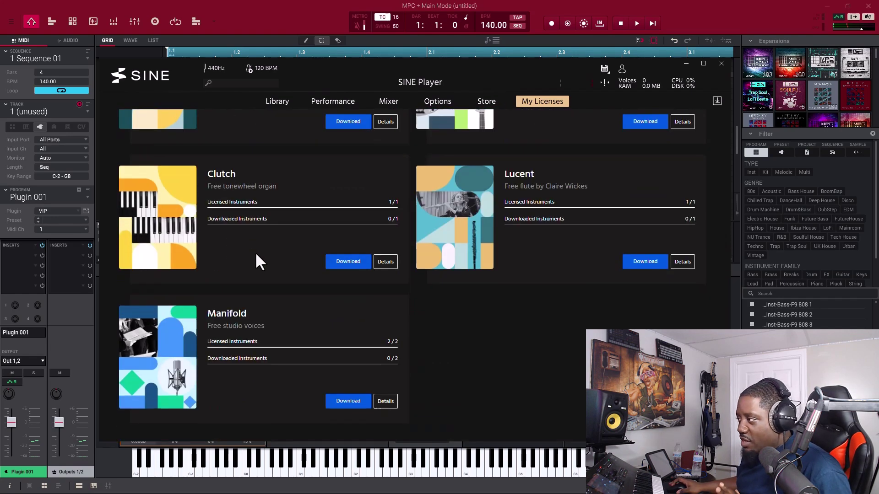
pyautogui.scroll(20, 256, 255)
pyautogui.scroll(5, 255, 256)
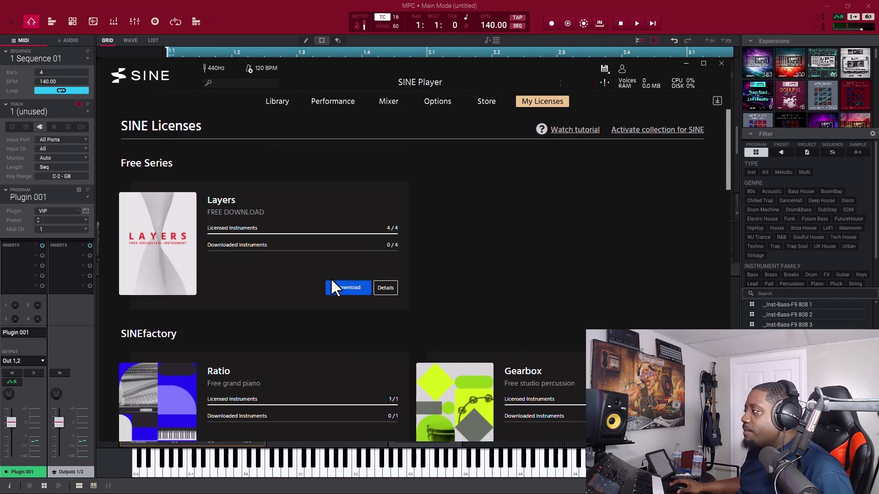
pyautogui.click(350, 289)
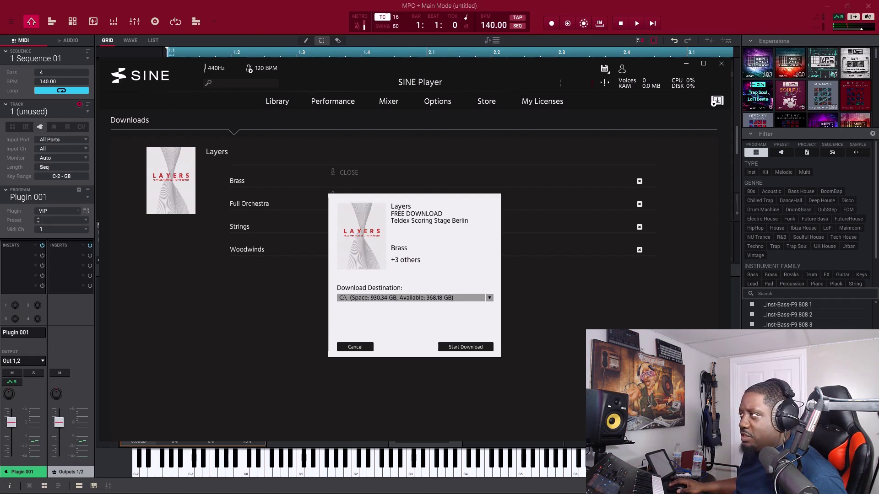
# Step: Set drive E as the Layers download destination and start downloading all four packages
pyautogui.click(414, 297)
pyautogui.click(449, 141)
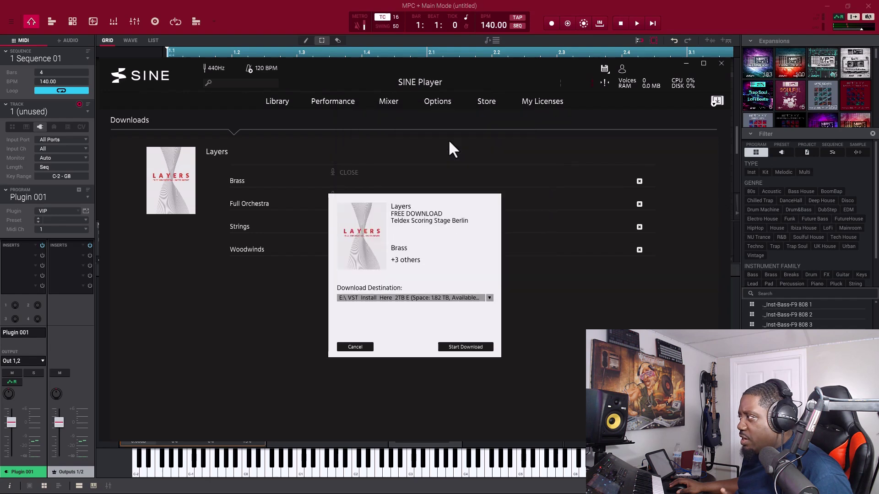
pyautogui.click(469, 348)
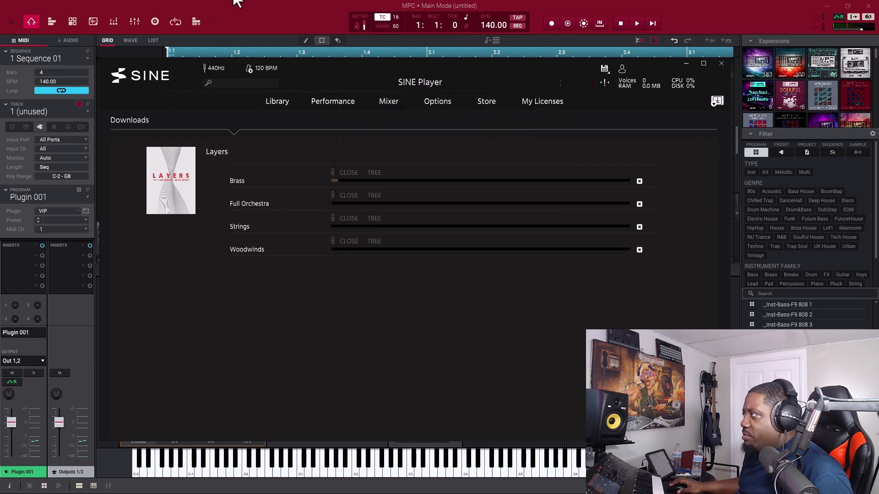
# Step: Check the VST Install Here (E:) drive in File Explorer for the downloads
pyautogui.press('super+e')
pyautogui.doubleClick(698, 309)
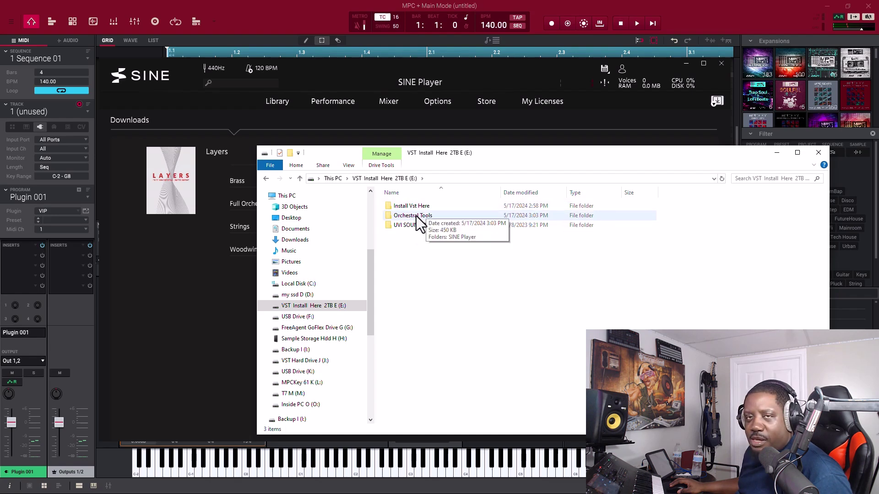
pyautogui.click(818, 152)
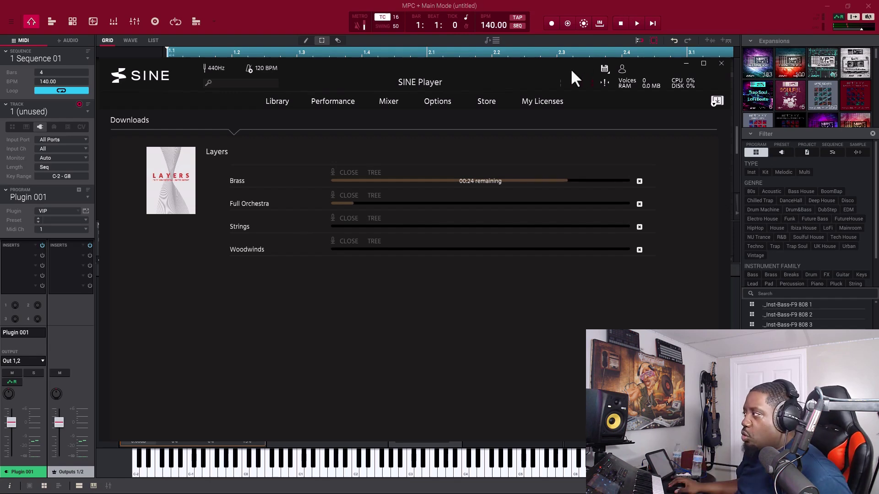
# Step: Hide SINE Player and open MPC's Preferences from the Edit menu
pyautogui.hotkey('alt', 'F4')
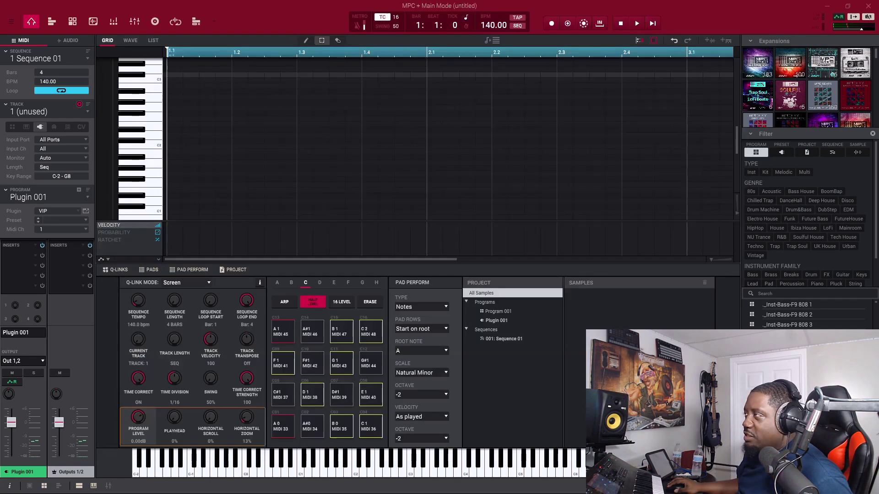
pyautogui.click(11, 22)
pyautogui.moveTo(34, 47)
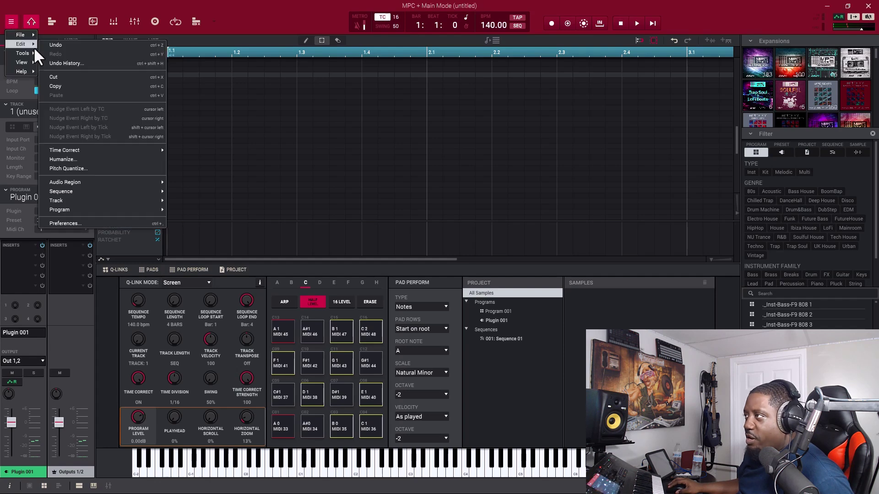
pyautogui.moveTo(25, 33)
pyautogui.moveTo(65, 125)
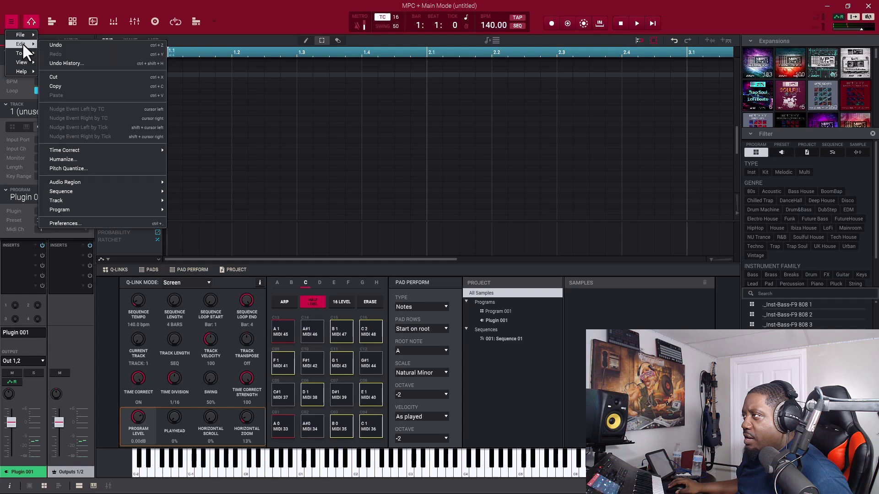
pyautogui.click(75, 223)
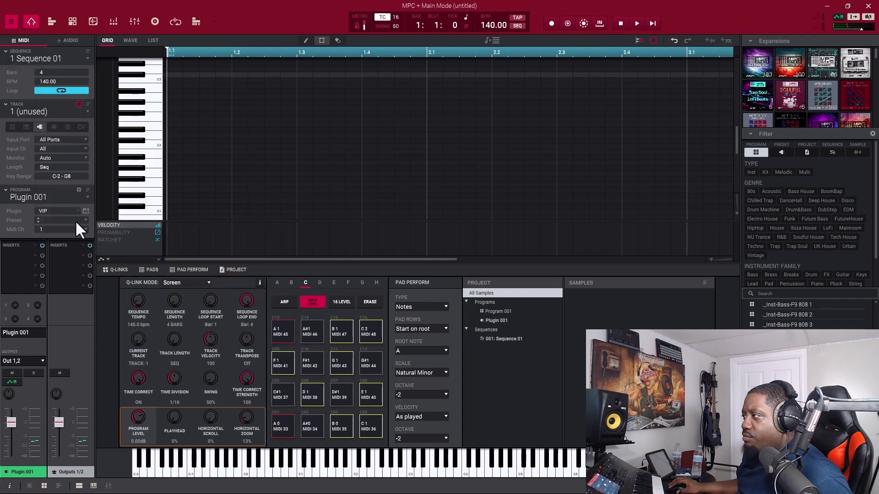
# Step: Run Scan New on the Plugins page, then open Plugin 001's plugin chooser
pyautogui.click(312, 172)
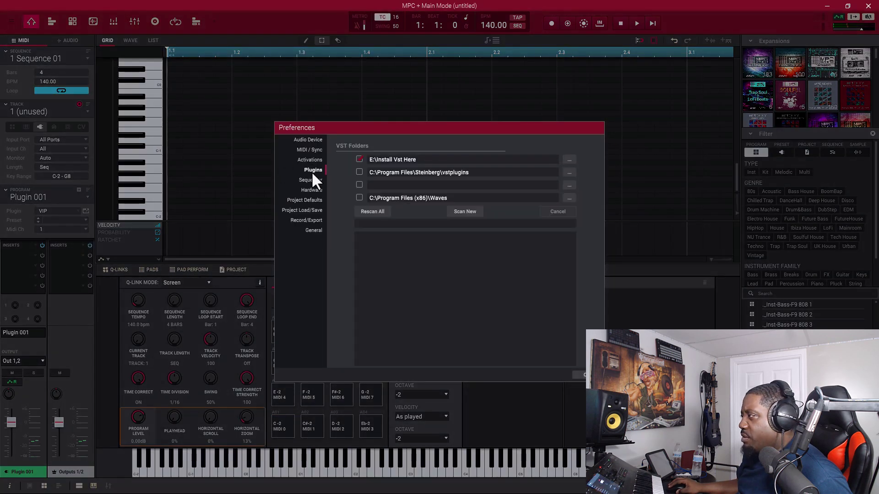
pyautogui.click(469, 213)
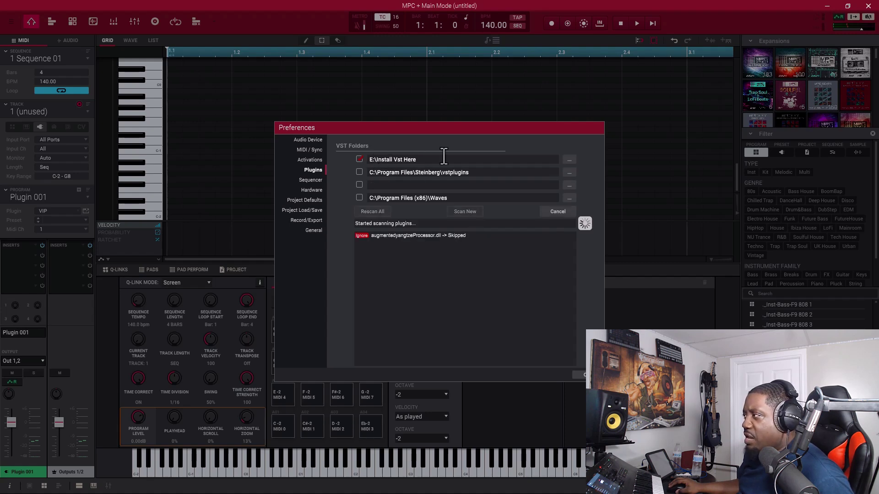
pyautogui.press('Escape')
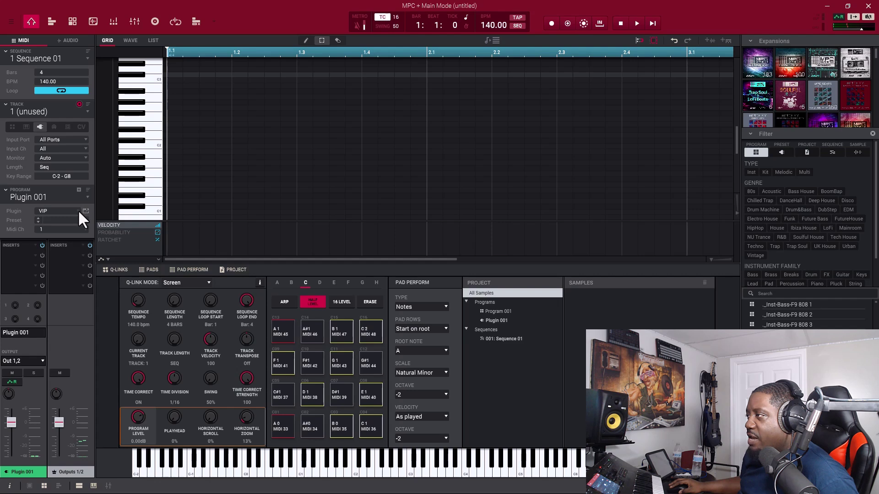
pyautogui.click(78, 210)
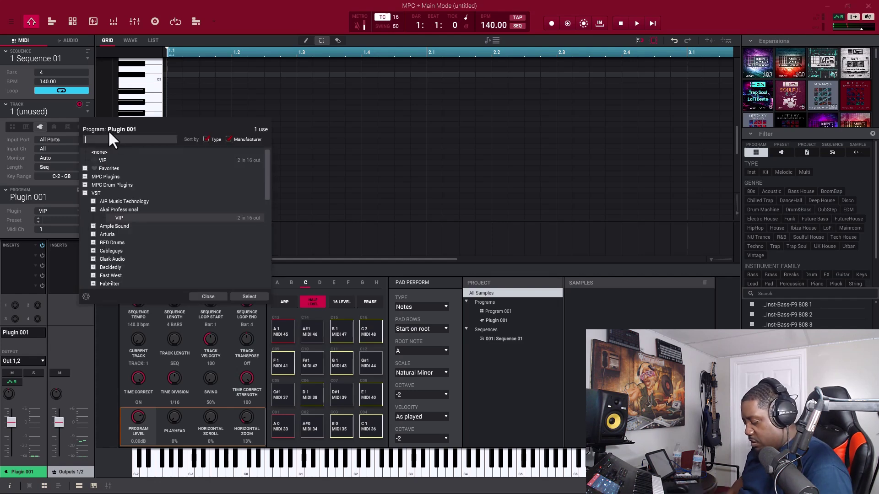
# Step: Search 'sine' and load Orchestral Tools' SINE Player into Plugin 001, repositioning its window
pyautogui.write('sine')
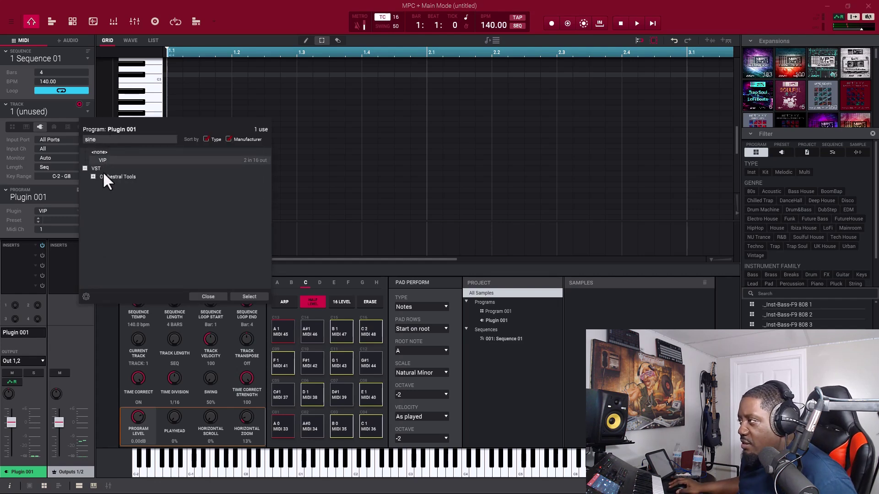
pyautogui.click(93, 176)
pyautogui.doubleClick(125, 185)
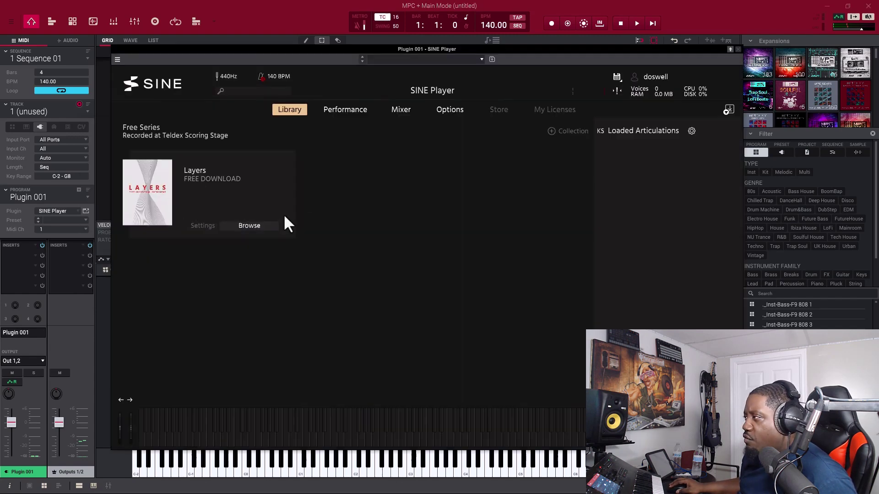
pyautogui.moveTo(527, 51); pyautogui.dragTo(569, 73)
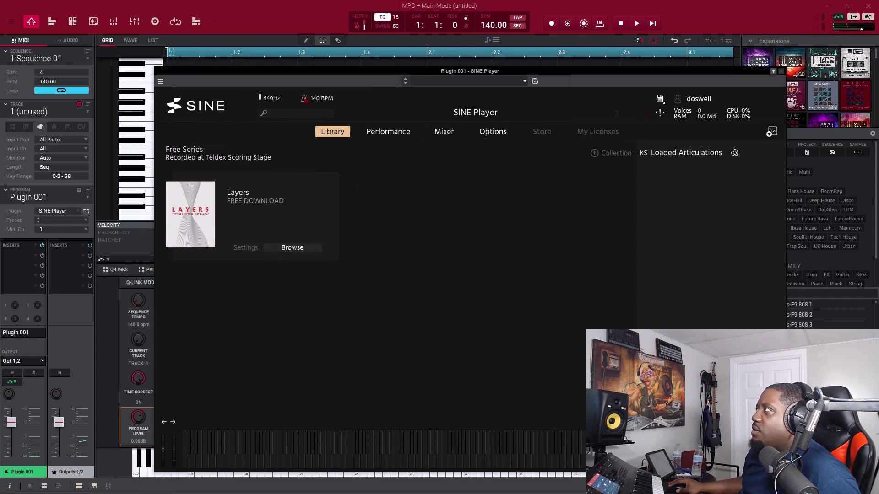
pyautogui.click(778, 70)
pyautogui.moveTo(534, 18); pyautogui.dragTo(488, 72)
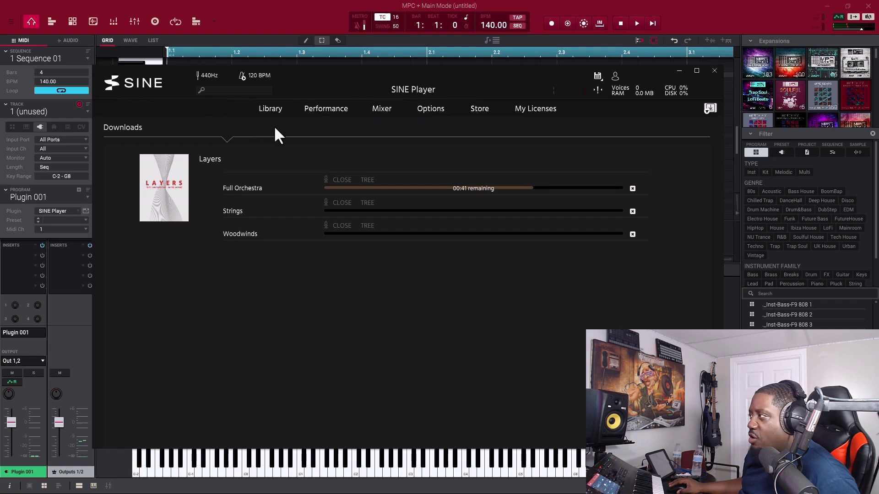
# Step: Switch to Chrome and browse the SINEfactory free instrument cards on the Orchestral Tools site
pyautogui.hotkey('alt', 'Tab')
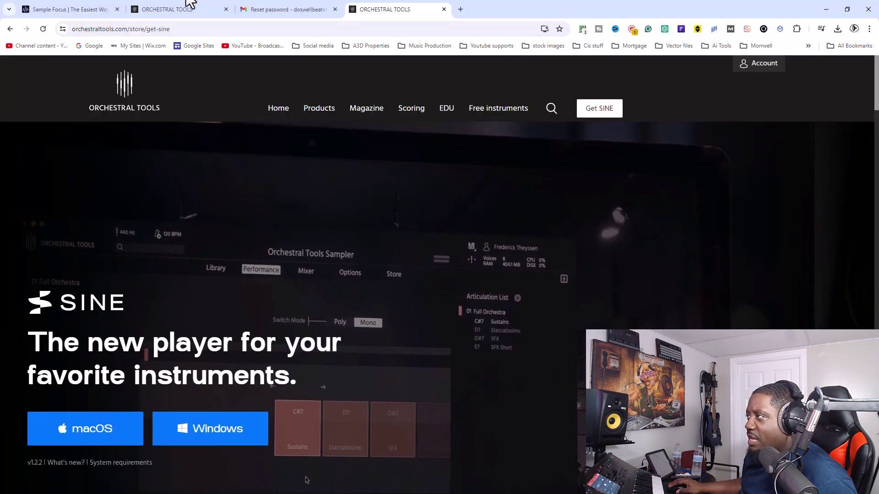
pyautogui.click(500, 117)
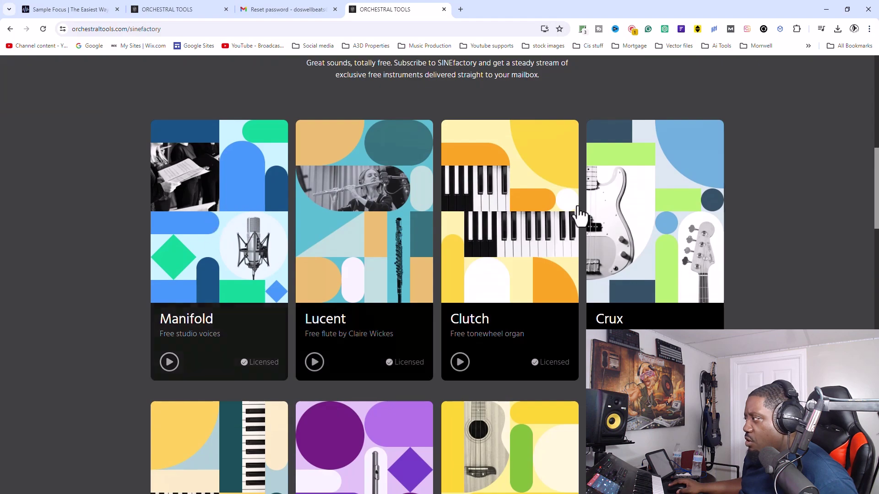
pyautogui.scroll(-10, 294, 298)
pyautogui.scroll(-13, 502, 293)
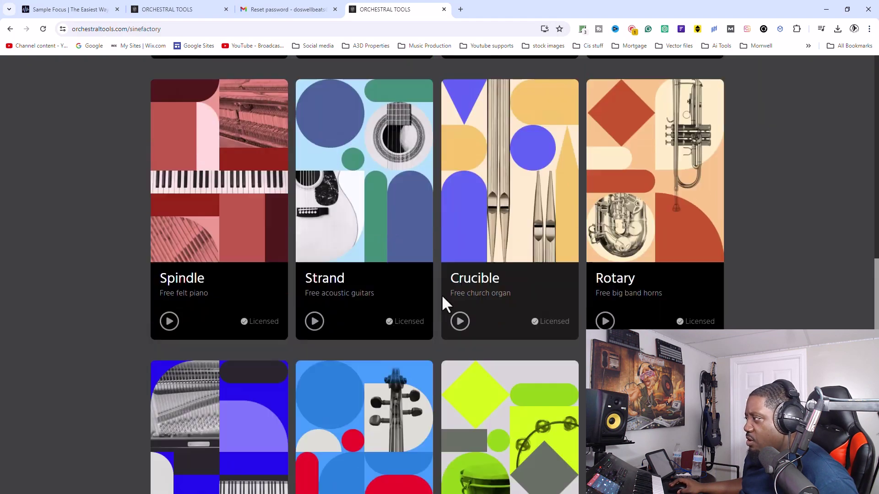
pyautogui.scroll(13, 431, 247)
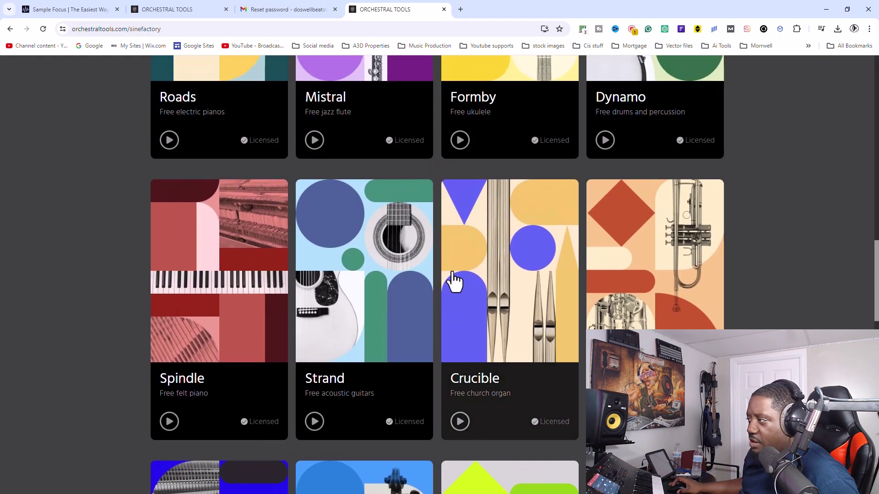
pyautogui.scroll(2, 451, 281)
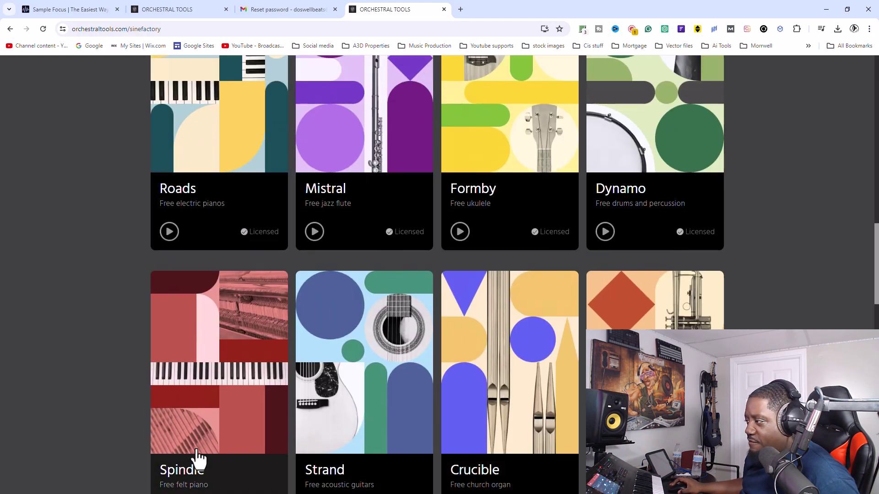
pyautogui.scroll(3, 249, 417)
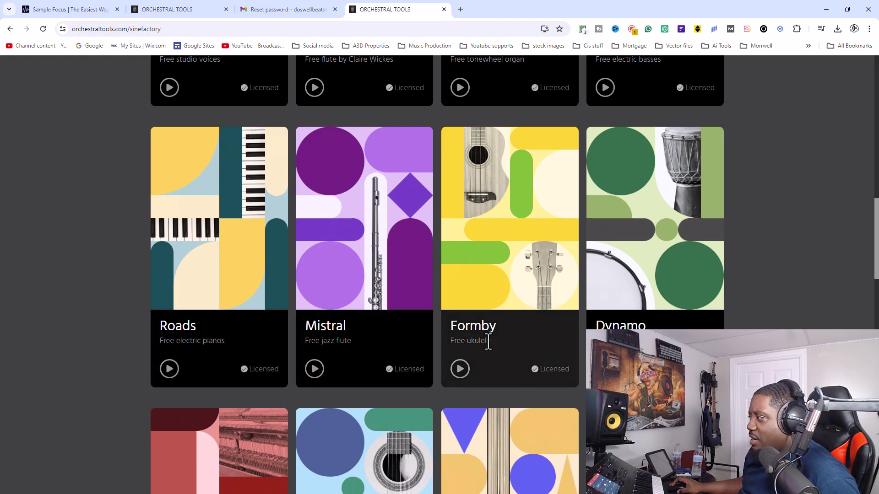
pyautogui.scroll(3, 485, 341)
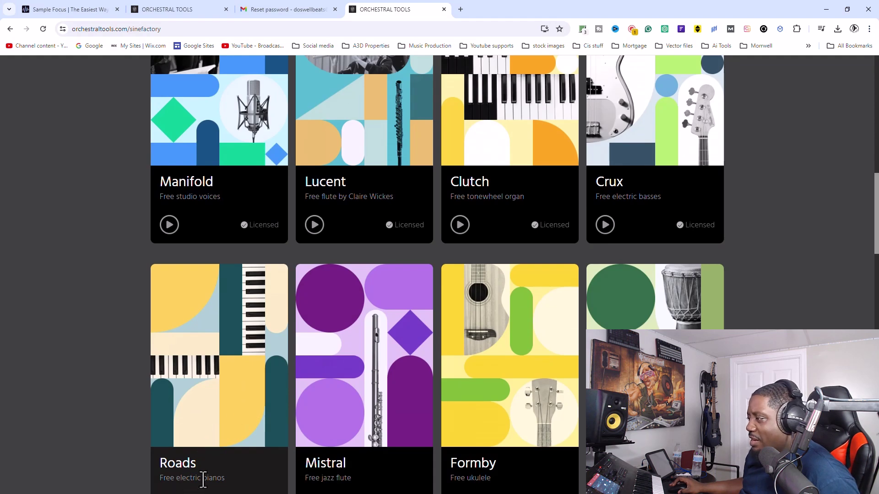
pyautogui.scroll(2, 260, 348)
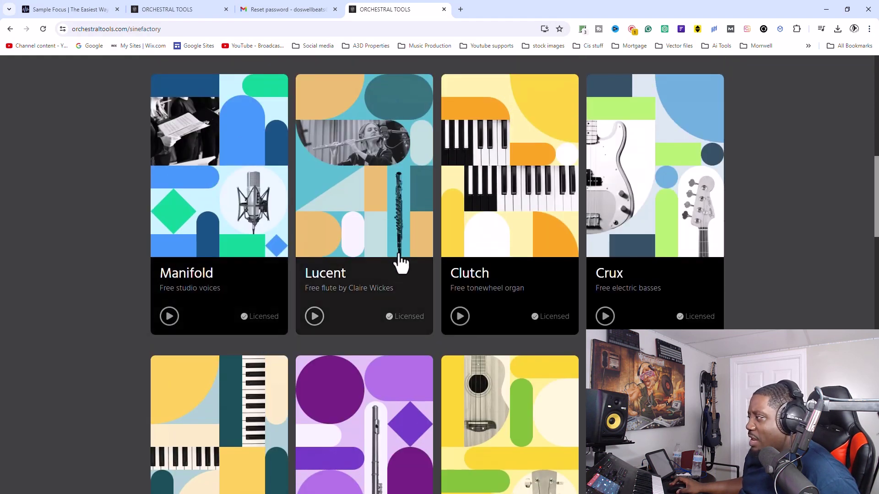
pyautogui.scroll(10, 539, 269)
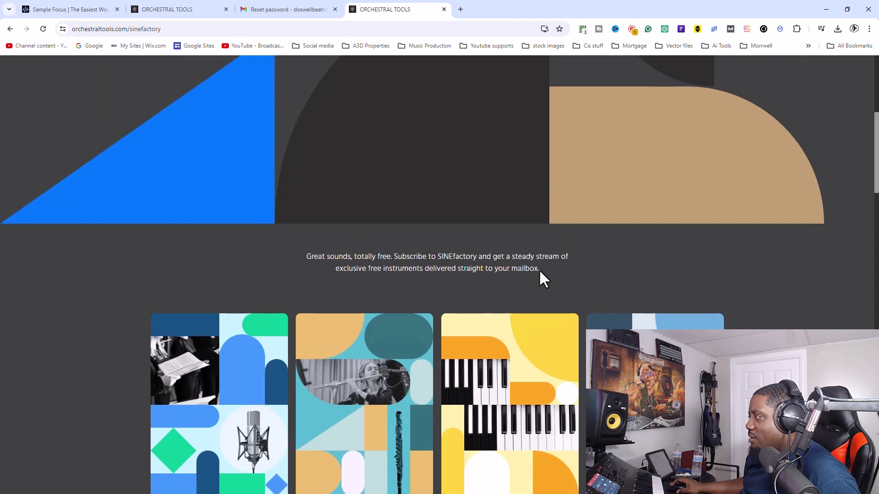
pyautogui.scroll(-5, 539, 269)
pyautogui.scroll(-15, 540, 271)
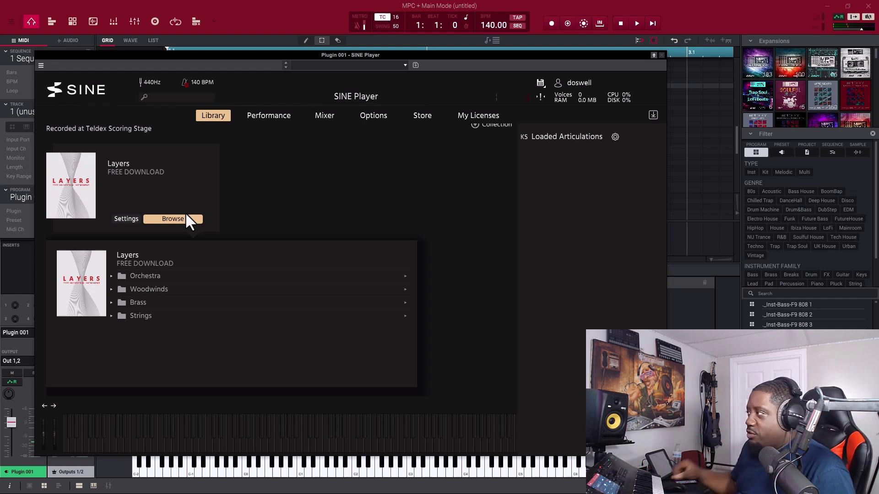
# Step: Open SINE Player's My Licenses tab to confirm Layers is downloaded (4/4)
pyautogui.click(490, 116)
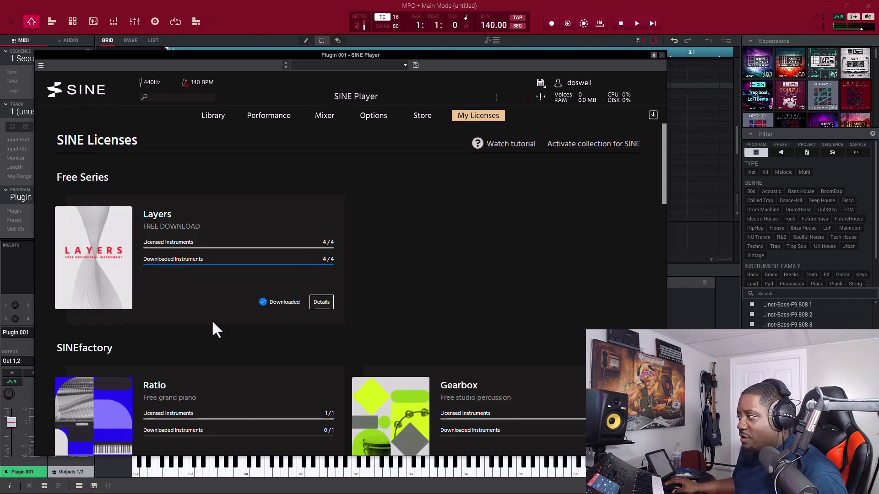
pyautogui.scroll(-2, 274, 228)
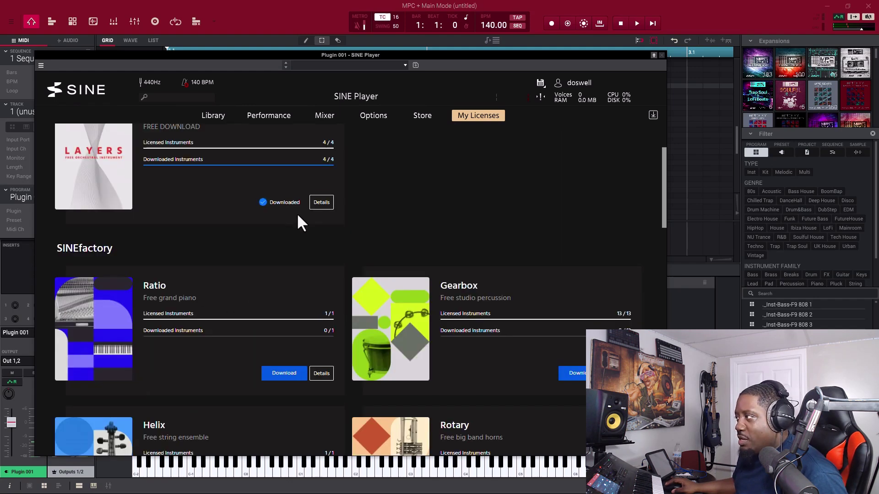
pyautogui.scroll(-2, 296, 229)
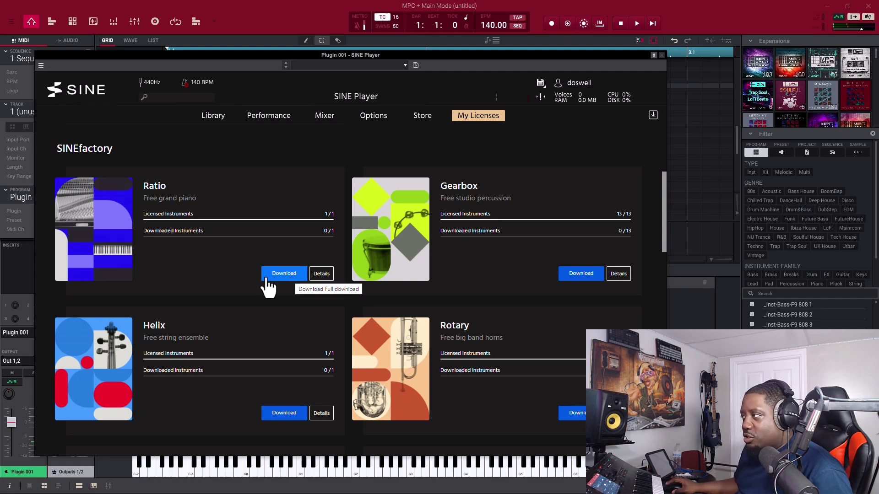
pyautogui.scroll(4, 481, 143)
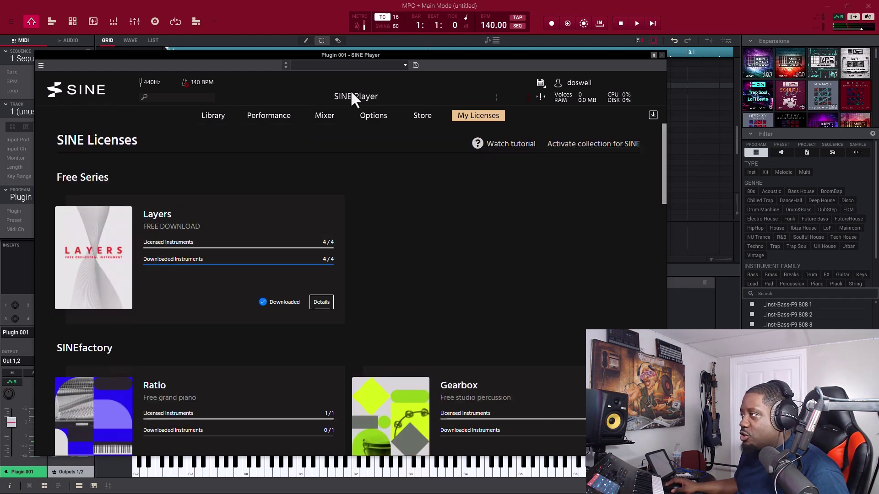
# Step: Browse the SINE Player store catalog, look at the Babel product page, then return to the listing
pyautogui.click(426, 115)
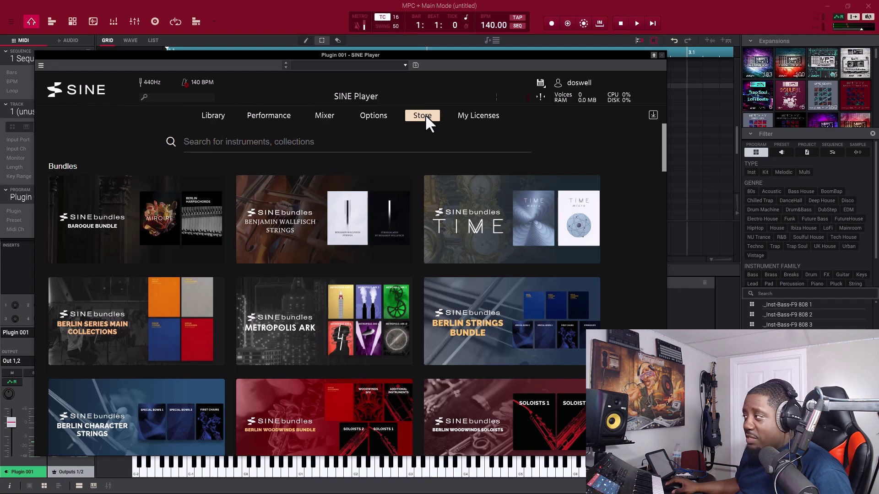
pyautogui.scroll(-9, 276, 304)
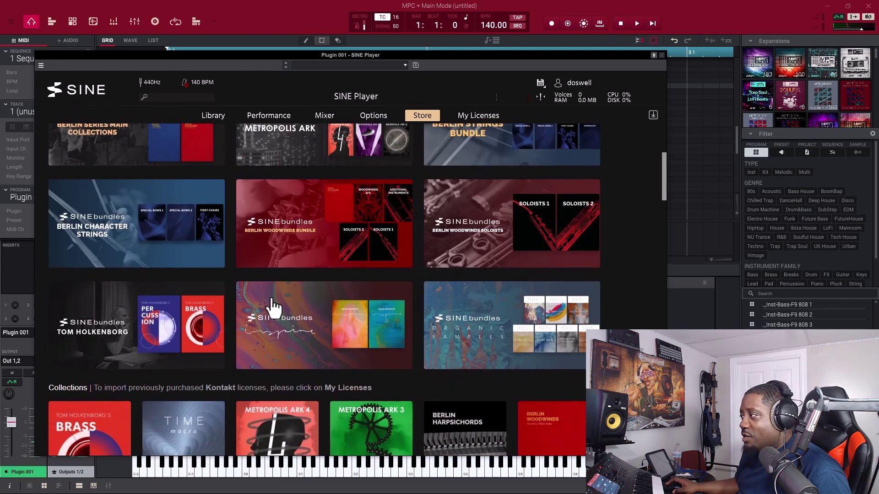
pyautogui.scroll(-10, 255, 289)
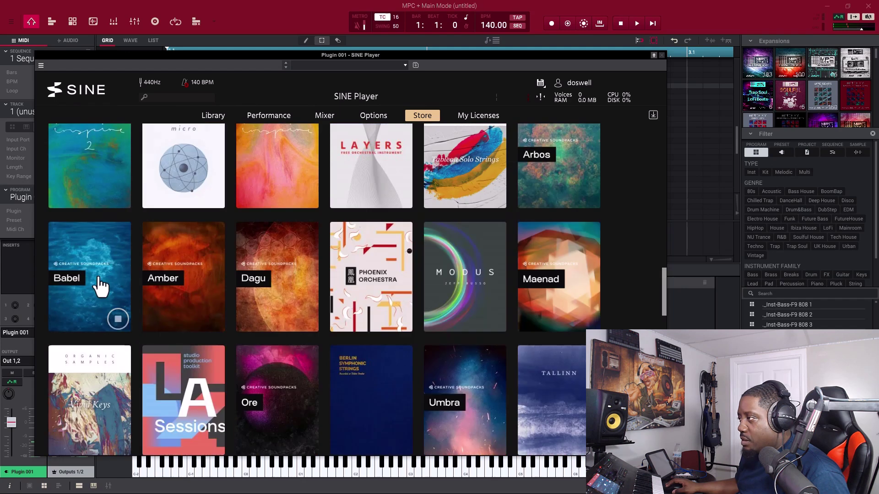
pyautogui.click(98, 277)
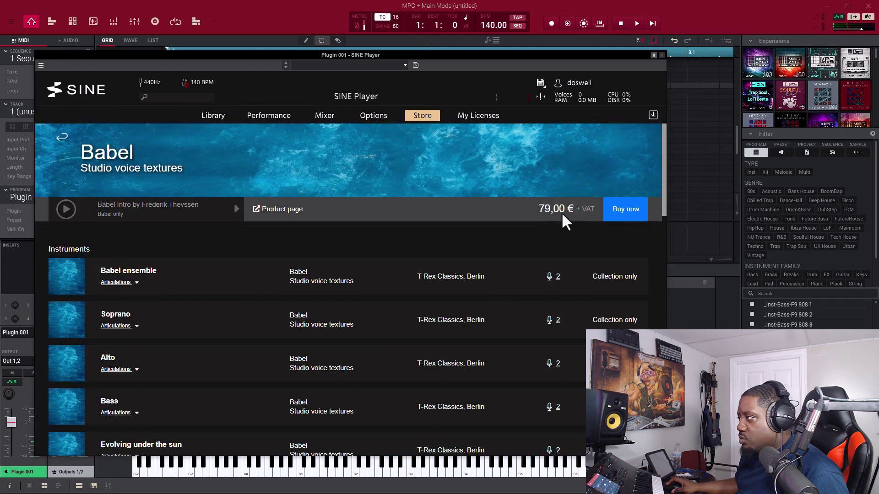
pyautogui.click(61, 137)
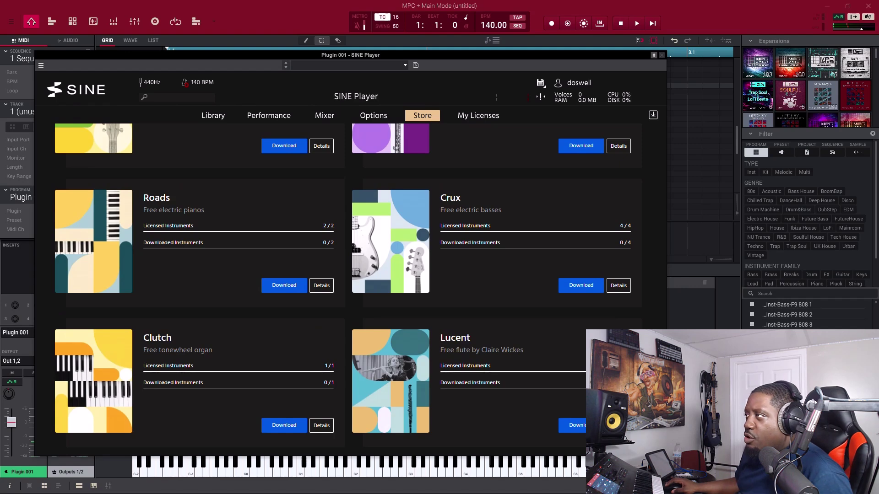
# Step: Scroll through the SINEfactory Free Instruments page in Chrome
pyautogui.hotkey('alt', 'Tab')
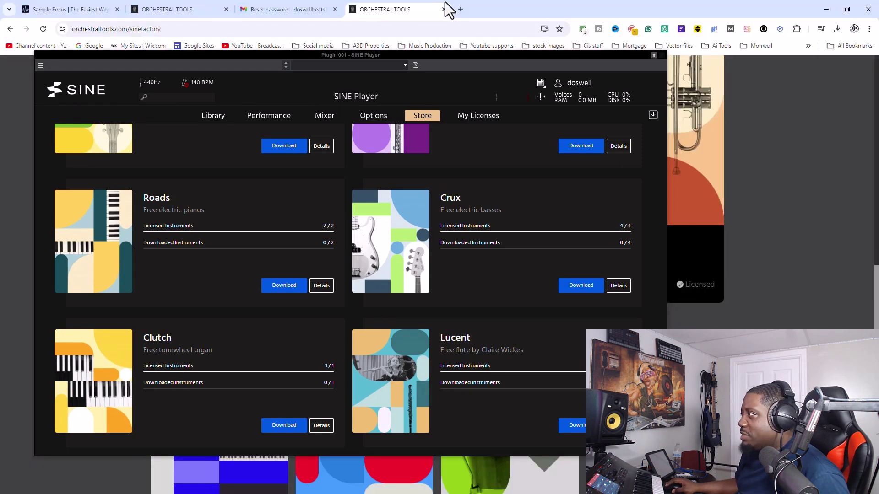
pyautogui.click(487, 11)
pyautogui.scroll(15, 327, 235)
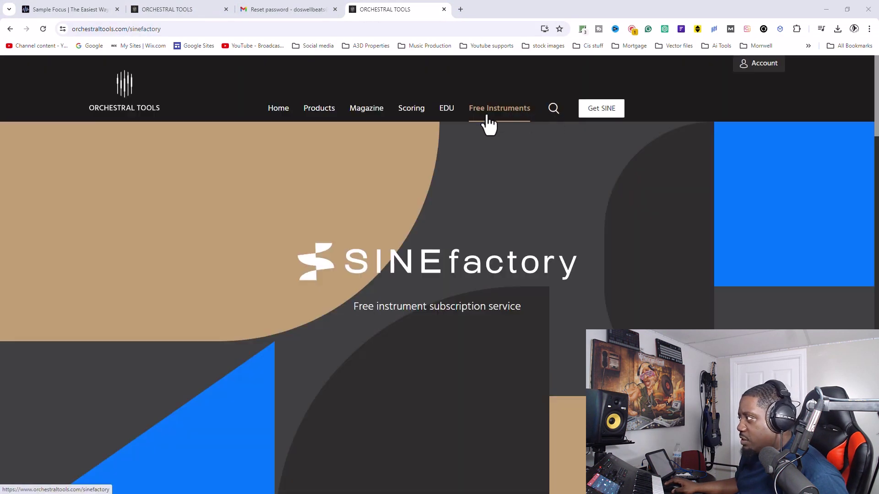
pyautogui.scroll(-7, 388, 290)
pyautogui.scroll(-5, 370, 317)
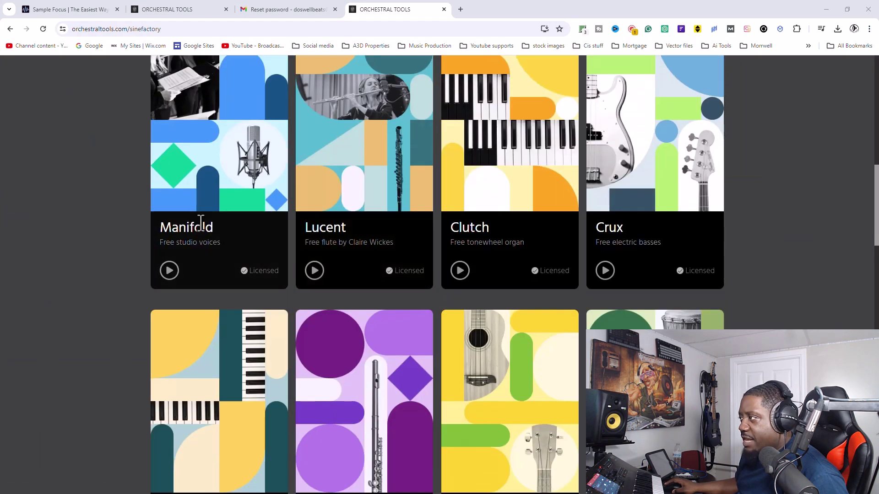
pyautogui.scroll(5, 525, 196)
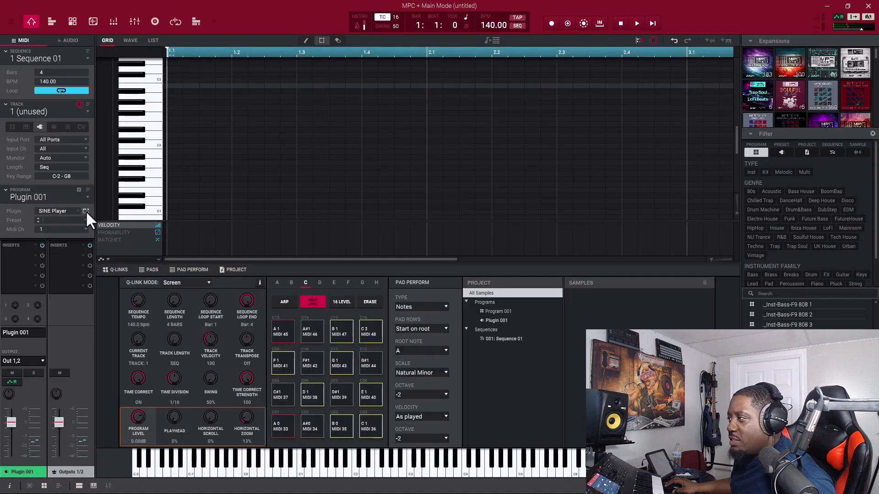
# Step: Reopen SINE Player on Plugin 001 and expand the Layers Strings folder to show its articulations
pyautogui.click(85, 211)
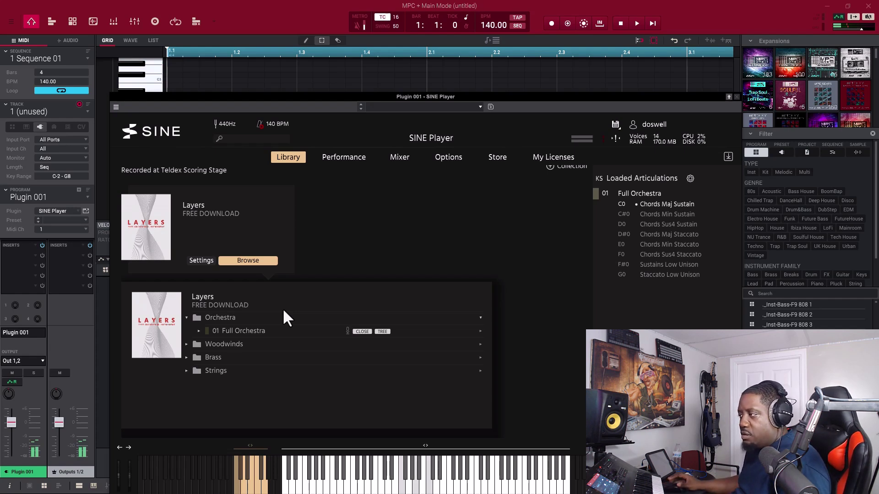
pyautogui.click(188, 371)
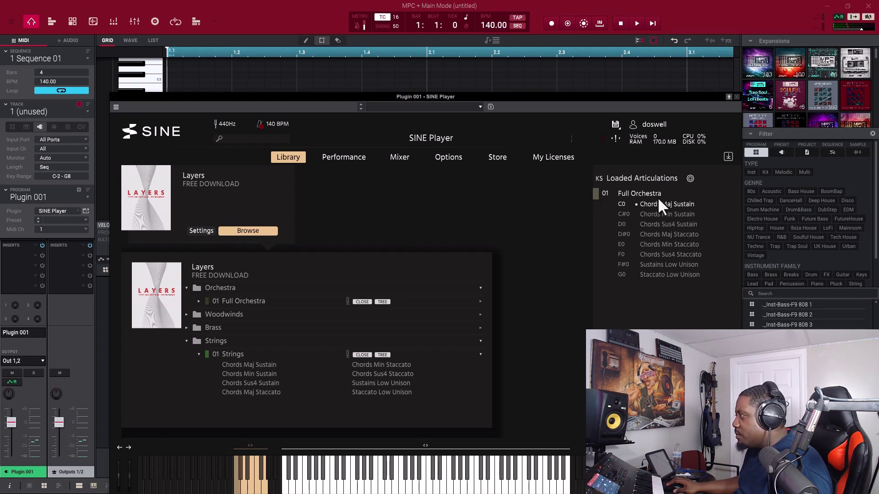
# Step: Clear the Loaded Articulations list and load Strings Chords Maj Sustain alone
pyautogui.click(690, 179)
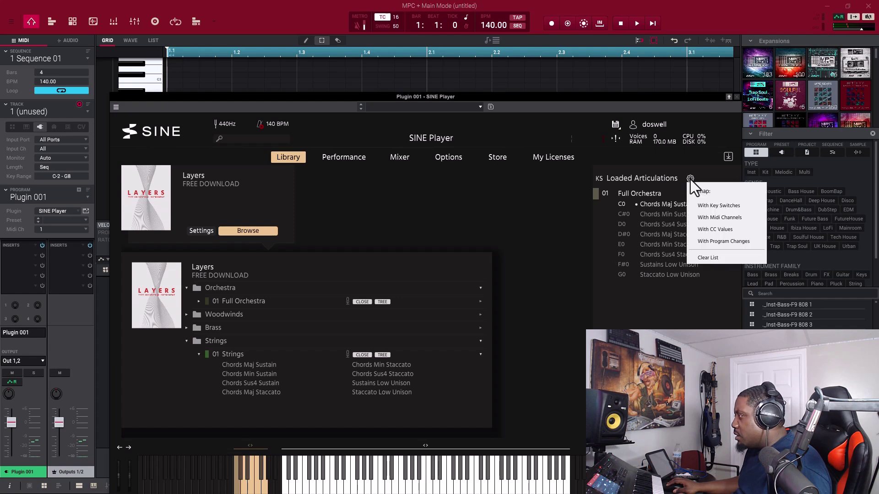
pyautogui.click(715, 256)
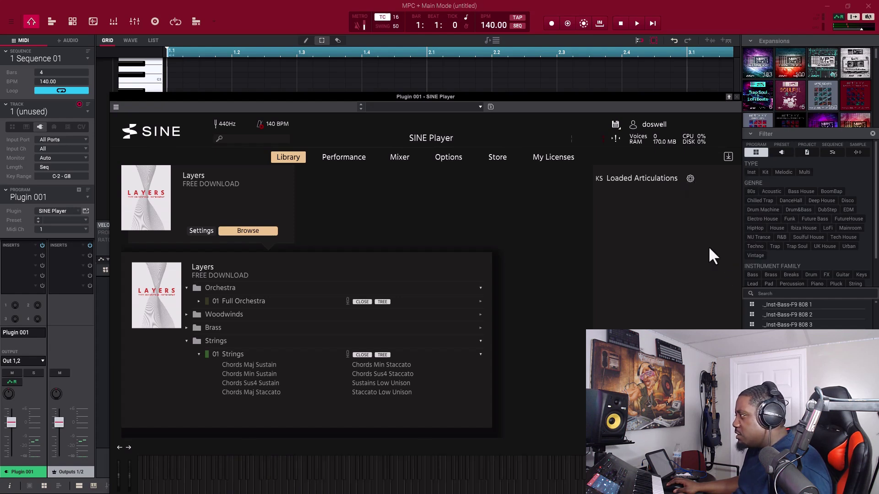
pyautogui.click(690, 177)
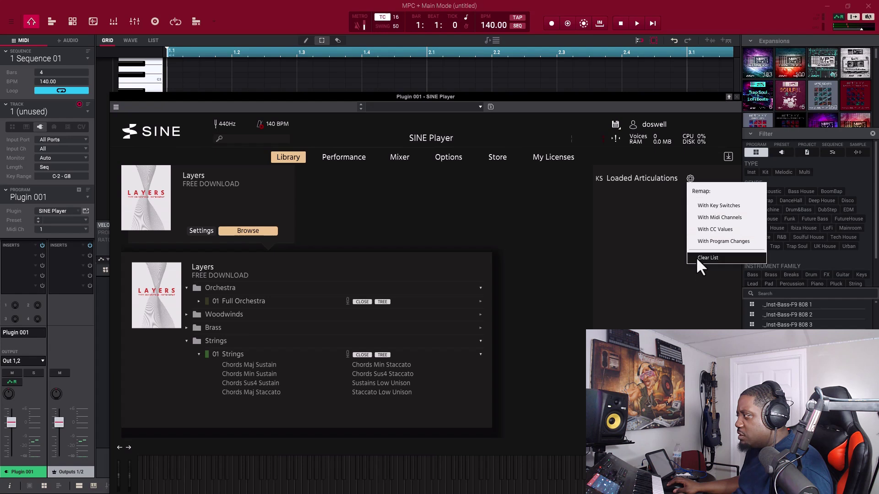
pyautogui.click(696, 257)
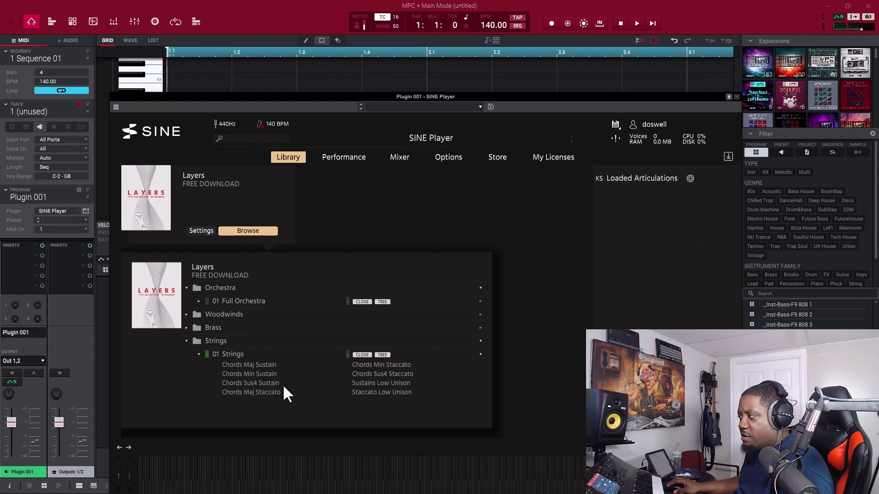
pyautogui.click(265, 364)
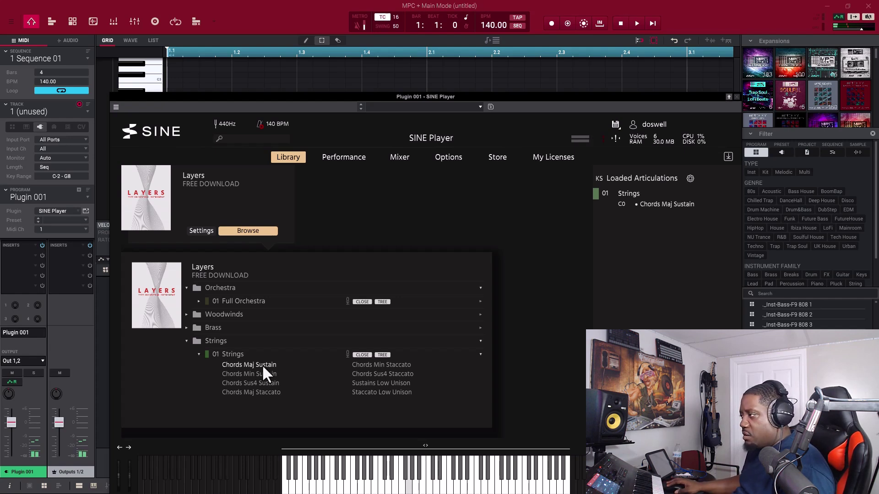
# Step: Load the Brass Chords Maj Sustain articulation from Layers 01 Brass
pyautogui.click(187, 327)
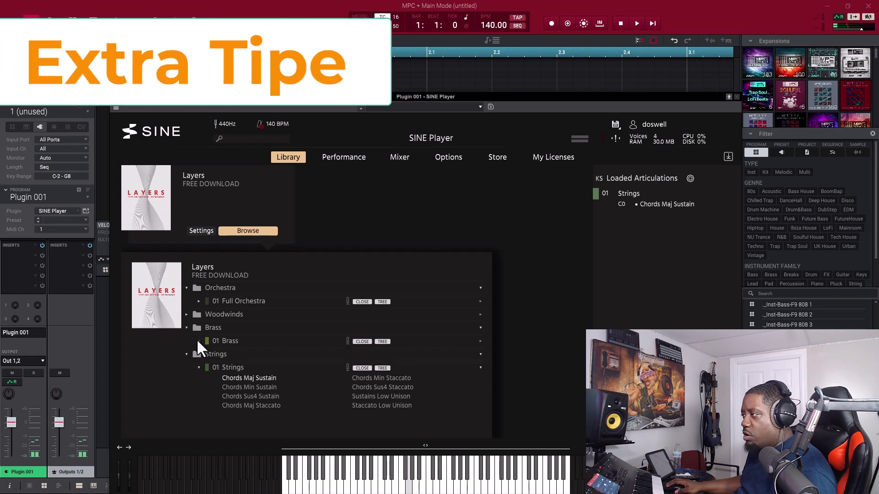
pyautogui.click(199, 341)
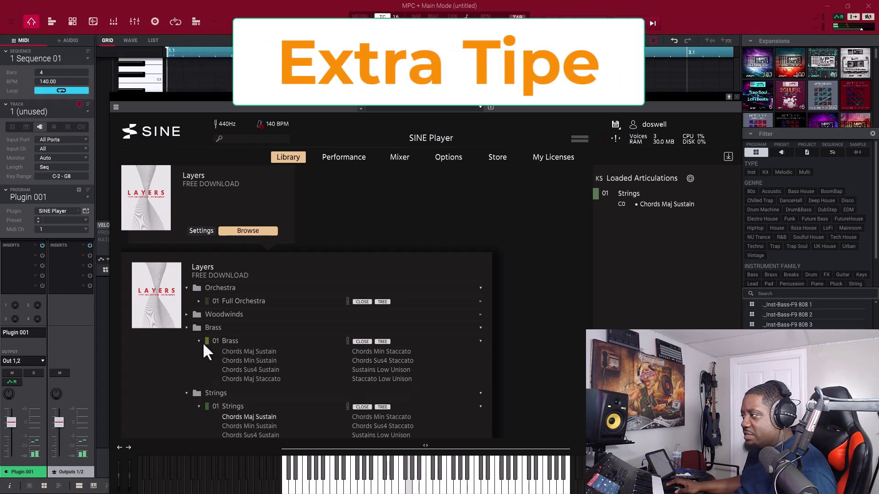
pyautogui.click(249, 350)
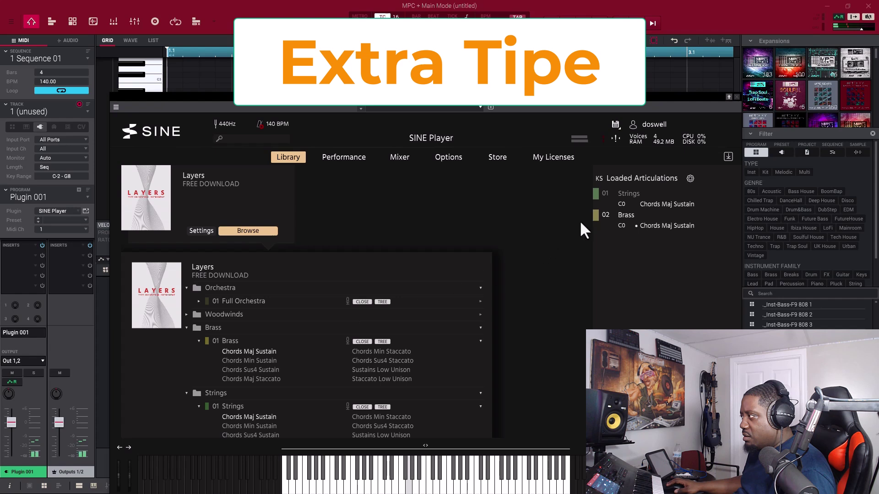
# Step: Try MIDI channel 01 for the Brass layer, then set it back to 02
pyautogui.click(605, 215)
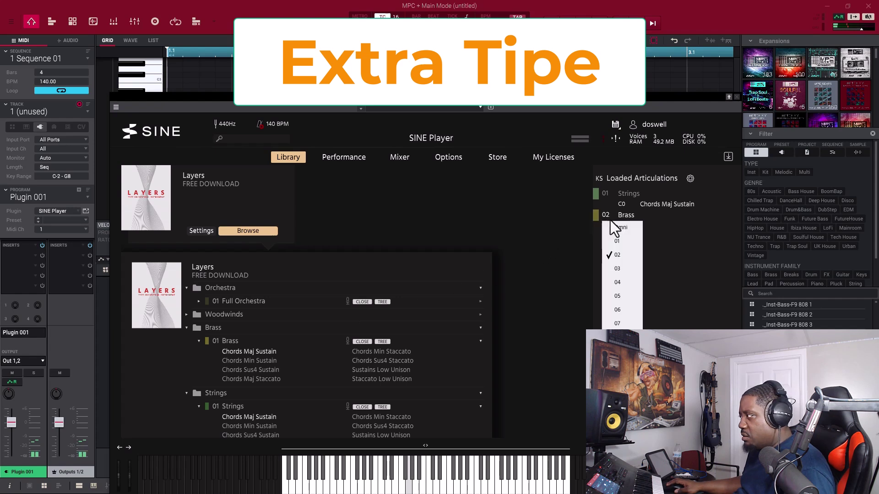
pyautogui.click(616, 241)
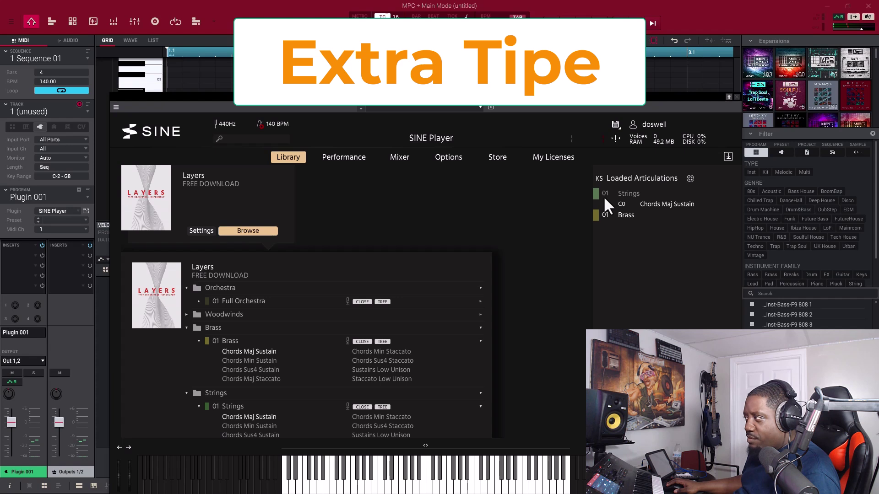
pyautogui.click(605, 216)
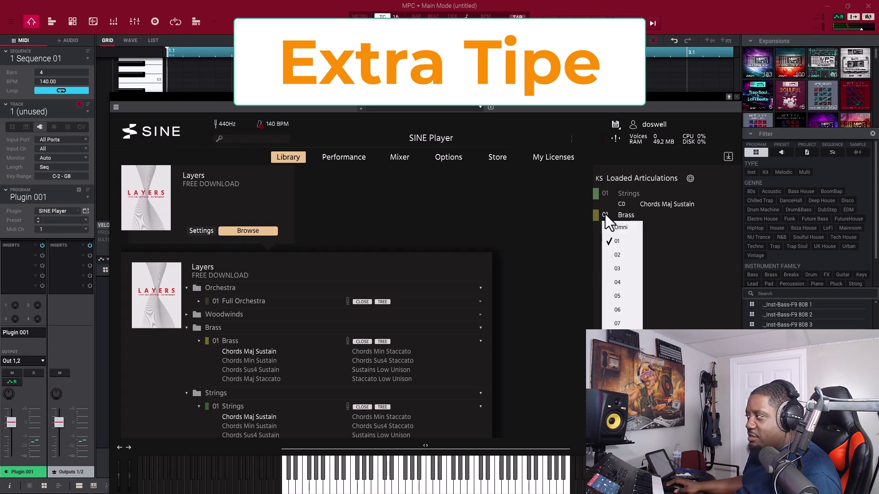
pyautogui.click(615, 254)
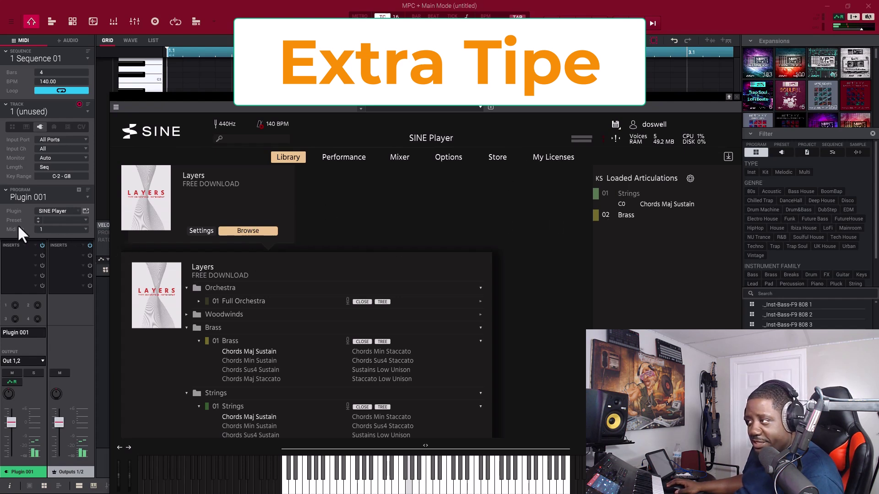
# Step: Switch the track's Midi Ch to 2 and back to 1, then move Brass to channel 01
pyautogui.click(87, 229)
pyautogui.click(66, 245)
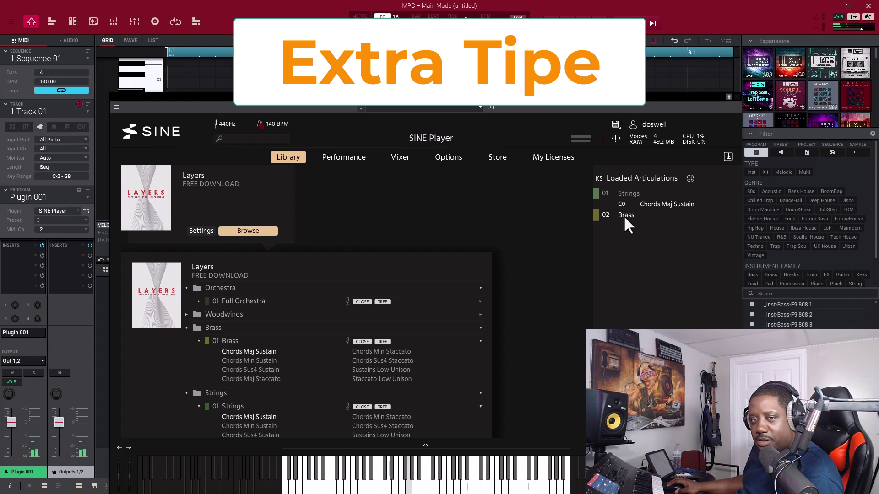
pyautogui.click(84, 227)
pyautogui.click(69, 240)
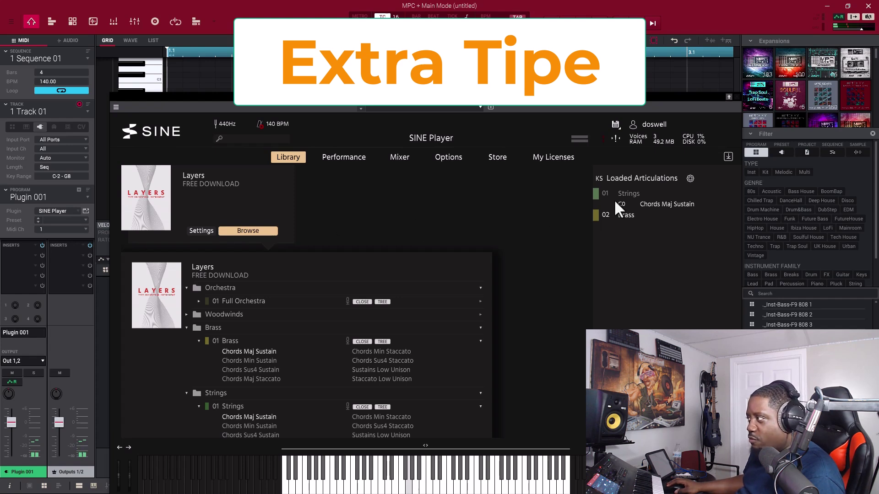
pyautogui.click(605, 216)
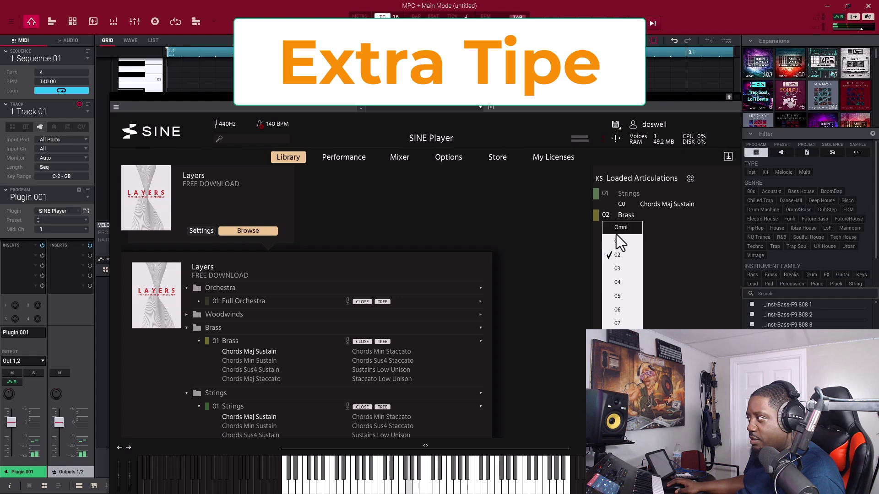
pyautogui.click(615, 235)
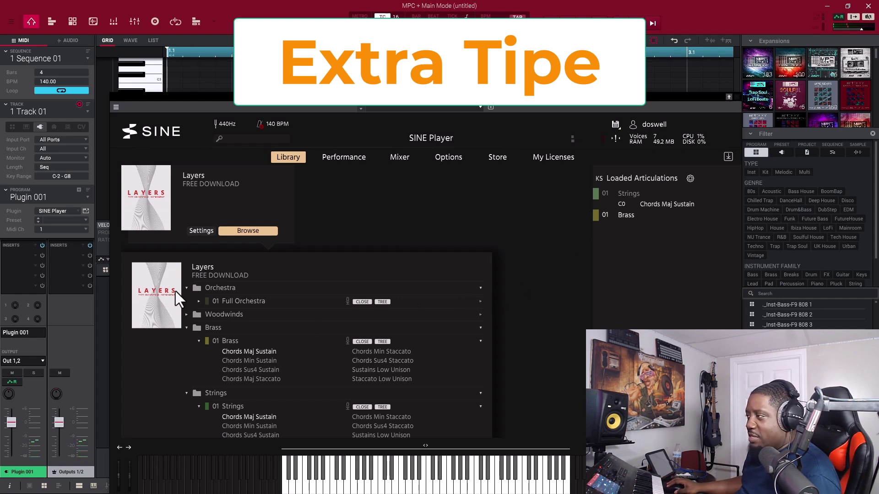
# Step: Load Woodwinds Chords Sus4 Sustains from 01 Woodwinds and change its MIDI channel from 02 to 01
pyautogui.scroll(-1, 215, 277)
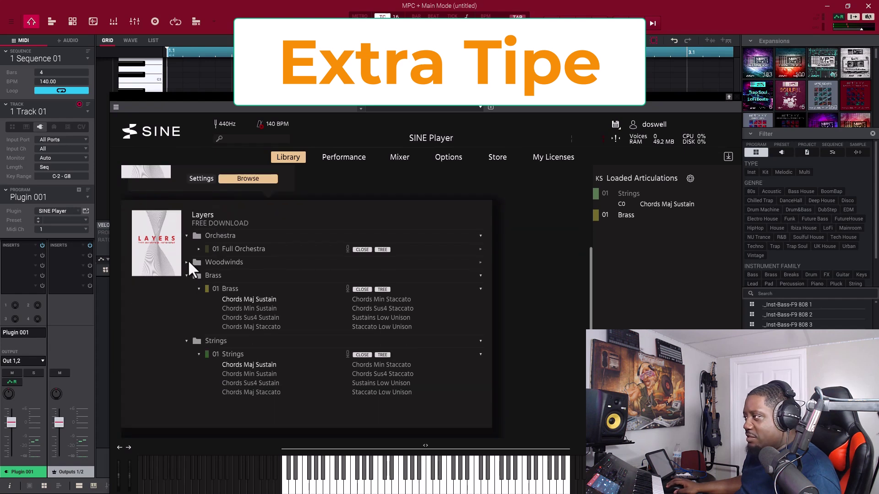
pyautogui.click(187, 262)
pyautogui.click(199, 274)
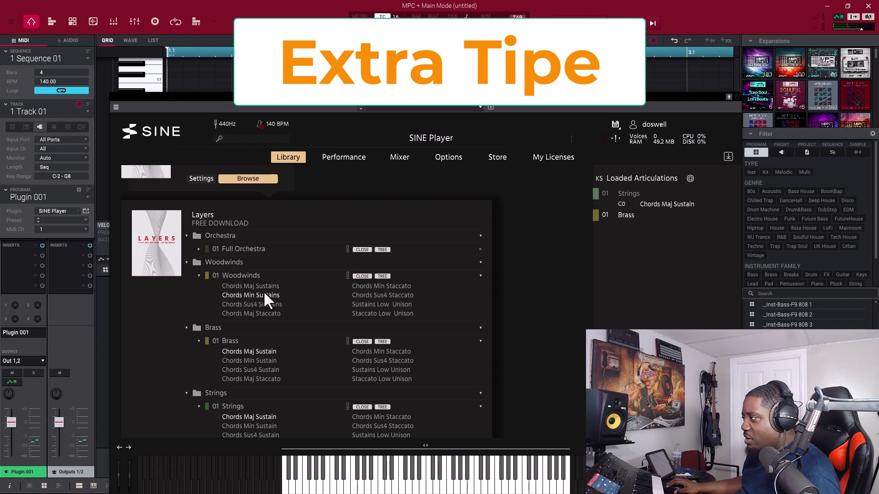
pyautogui.click(271, 304)
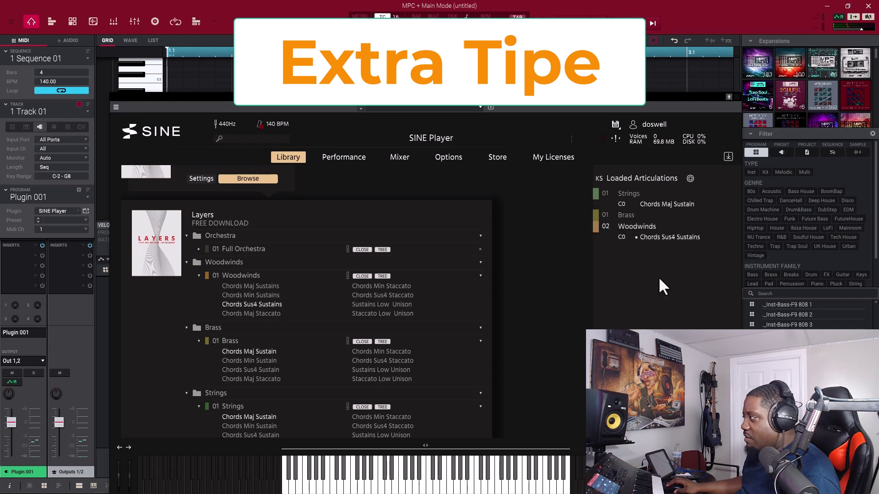
pyautogui.click(605, 226)
pyautogui.click(615, 253)
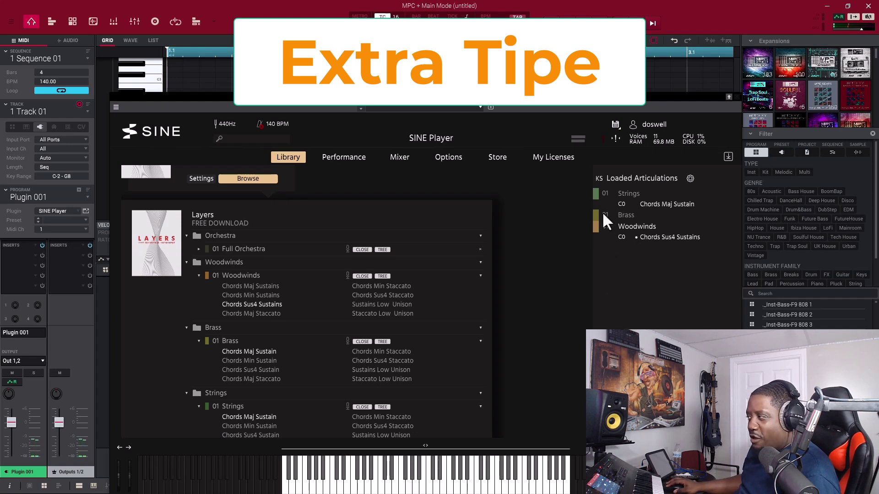
# Step: Set the track's Midi Ch to 2 and switch the Strings, Woodwinds and Brass layers to channel 02
pyautogui.click(83, 229)
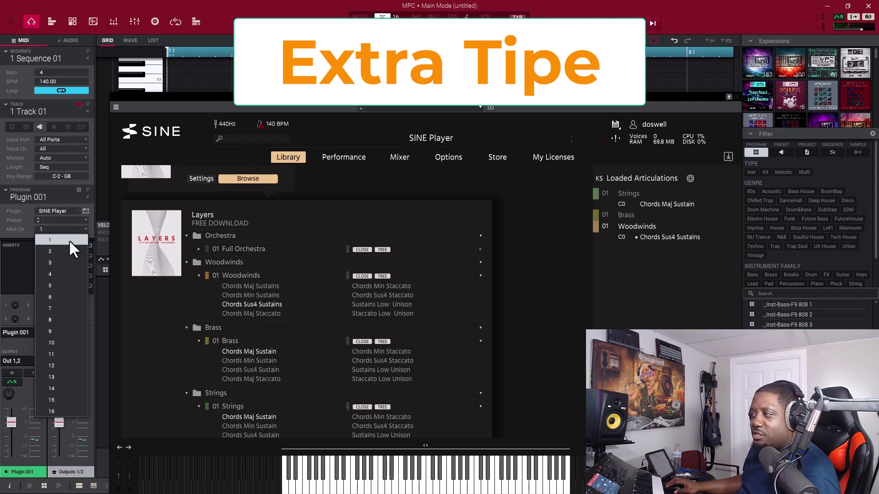
pyautogui.click(65, 248)
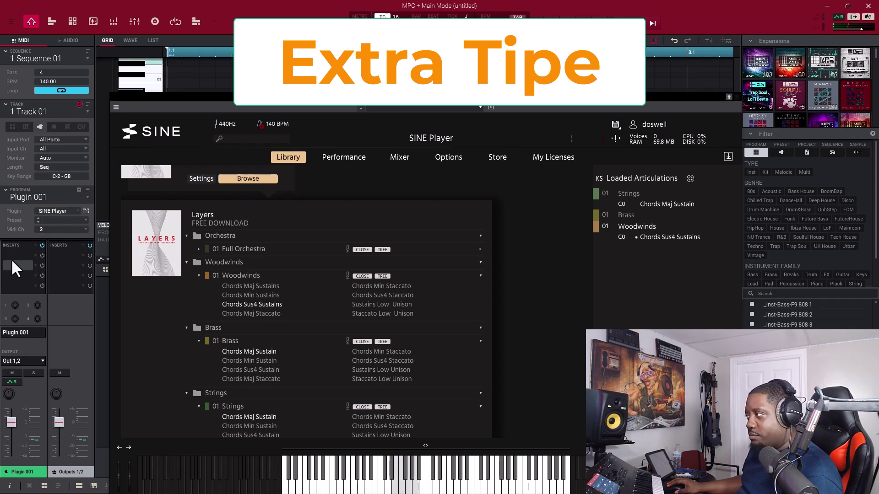
pyautogui.click(603, 192)
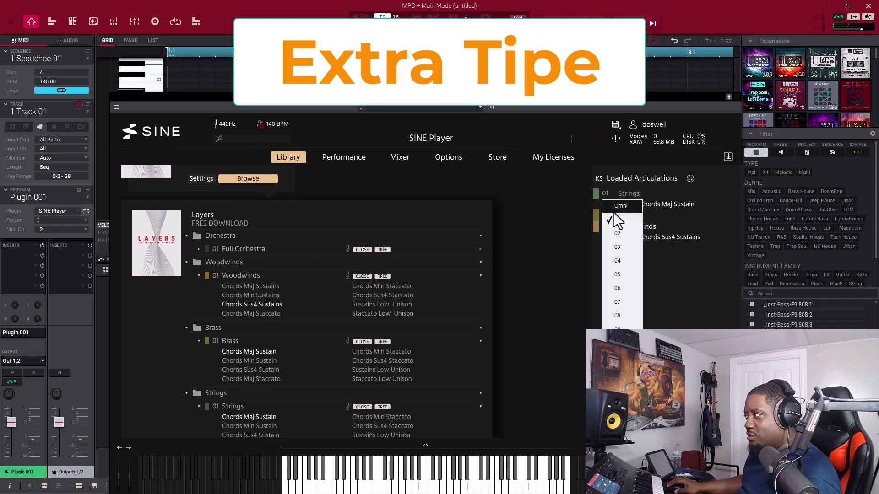
pyautogui.click(617, 228)
pyautogui.click(603, 204)
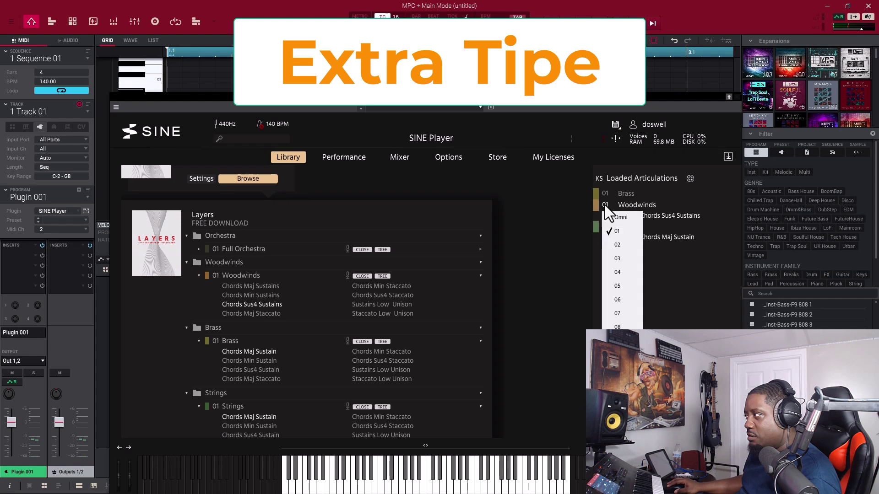
pyautogui.click(617, 239)
pyautogui.click(605, 192)
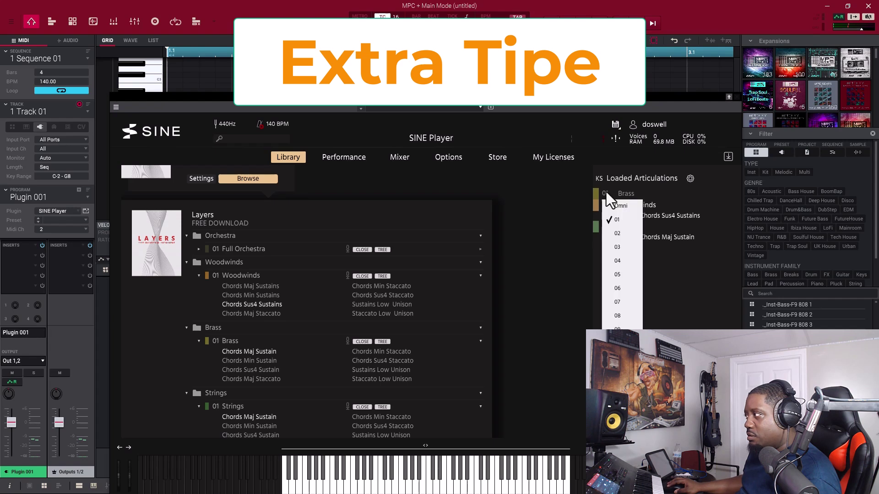
pyautogui.click(615, 230)
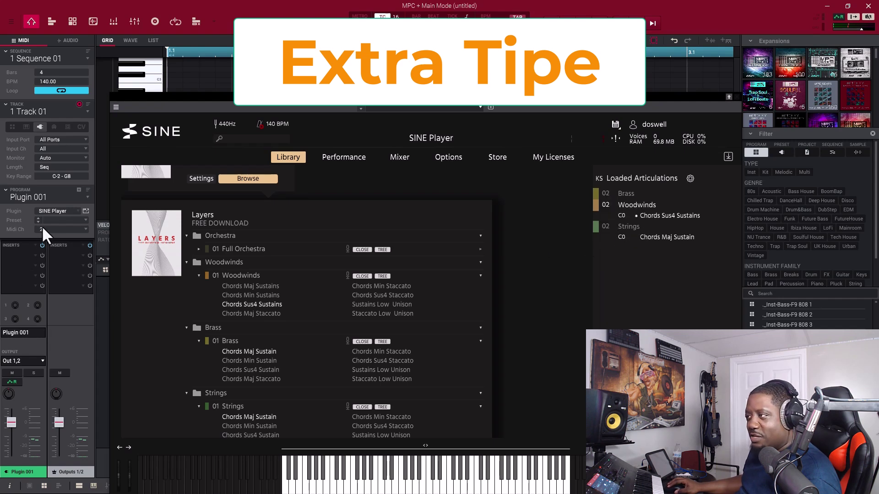